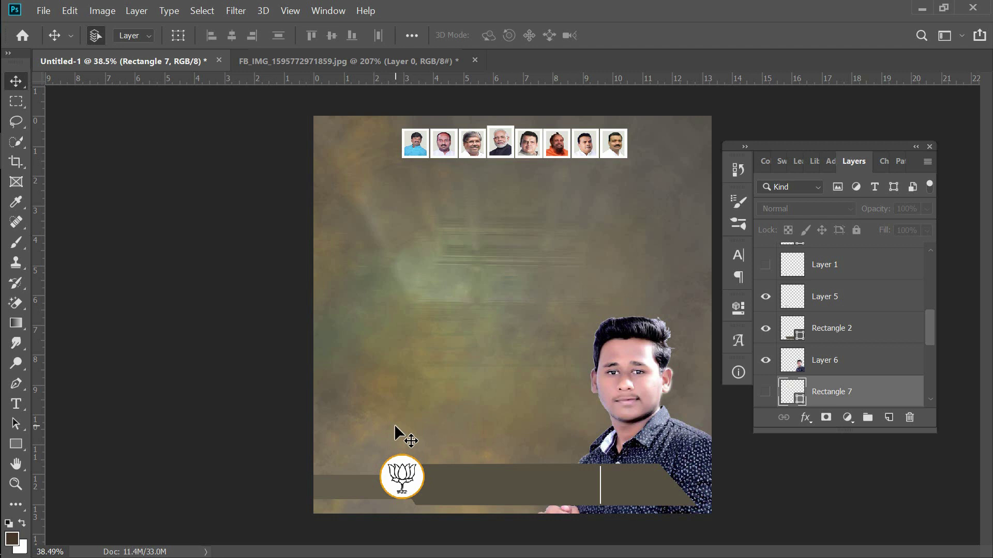
Draw a light grey rectangle frame with a white border in the poster's middle.
left_click(18, 443)
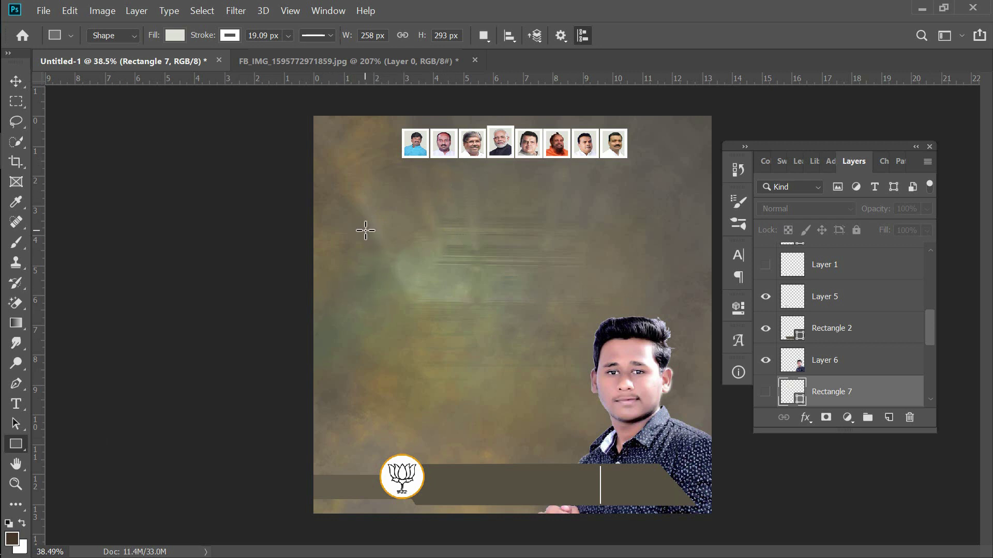
left_click_drag(365, 230, 419, 290)
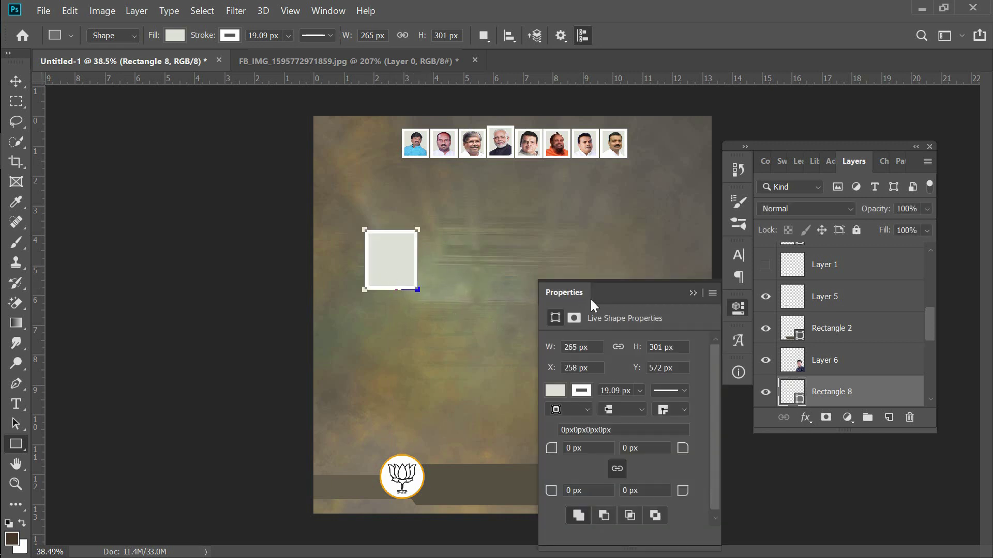
left_click(581, 389)
left_click(632, 295)
left_click(557, 394)
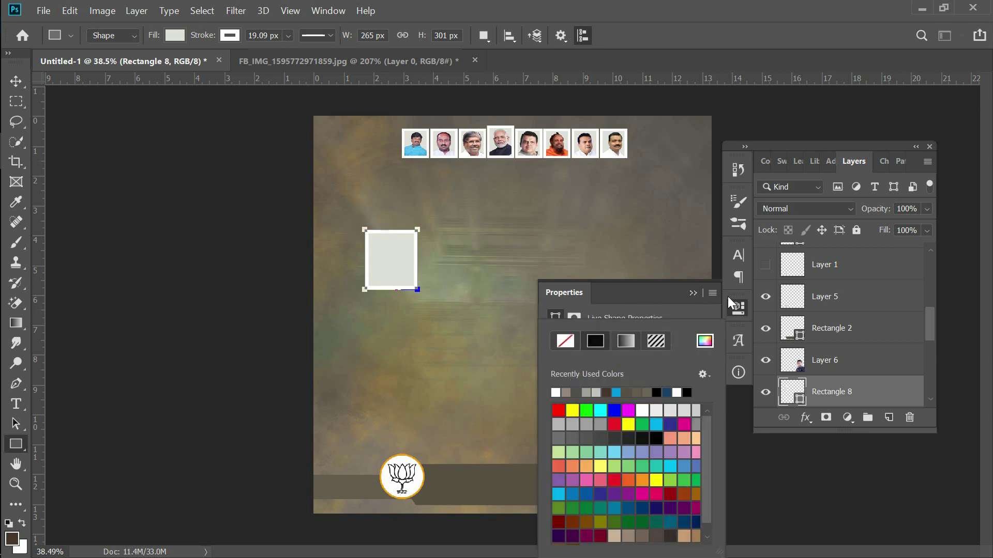
left_click(693, 293)
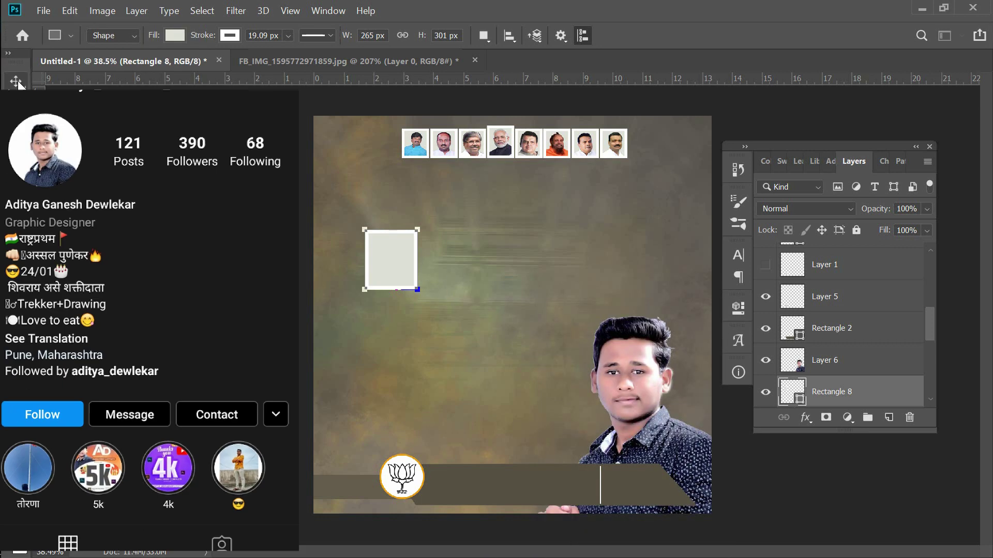
Alt-drag copies of the frame to line them up side by side across the middle.
left_click(17, 82)
left_click_drag(392, 262, 452, 271)
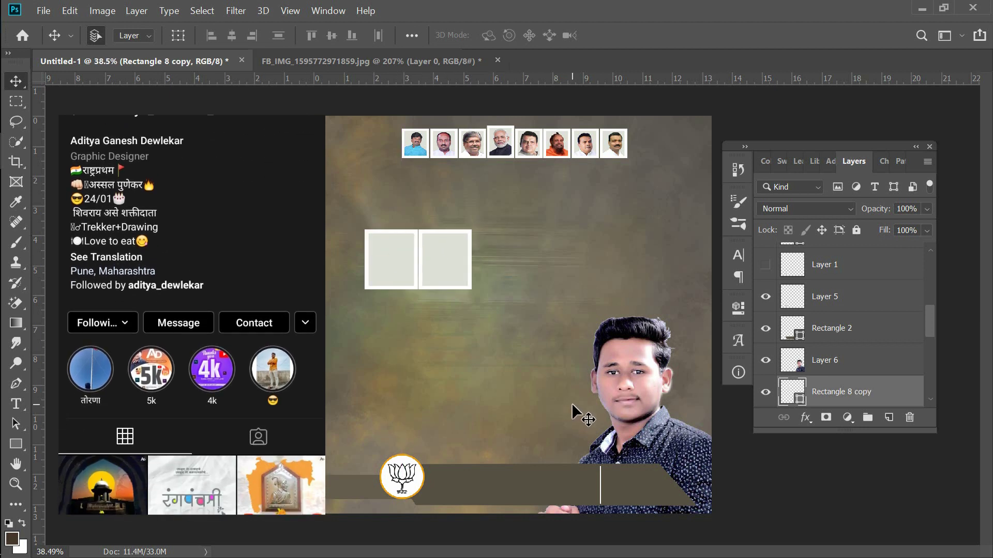
left_click_drag(439, 259, 608, 268)
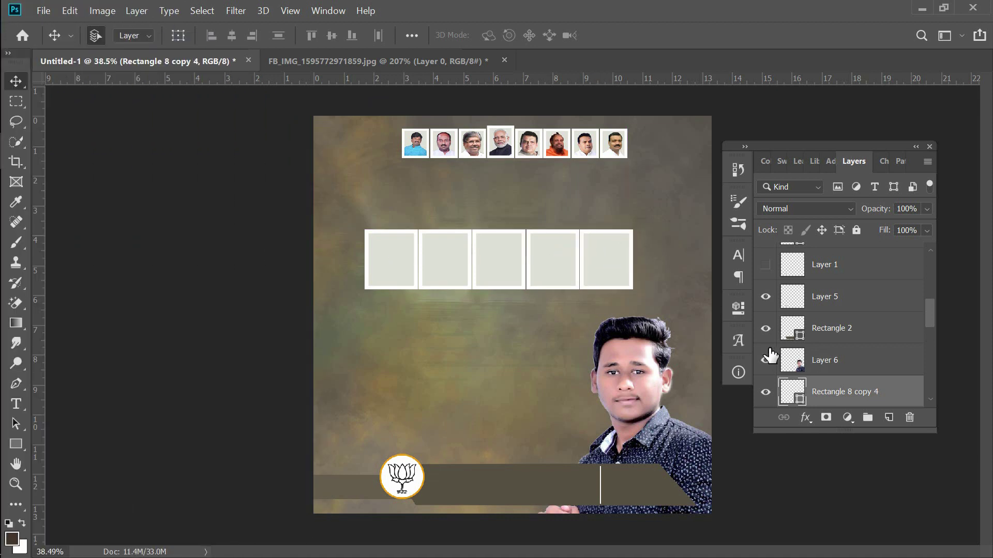
left_click(554, 269)
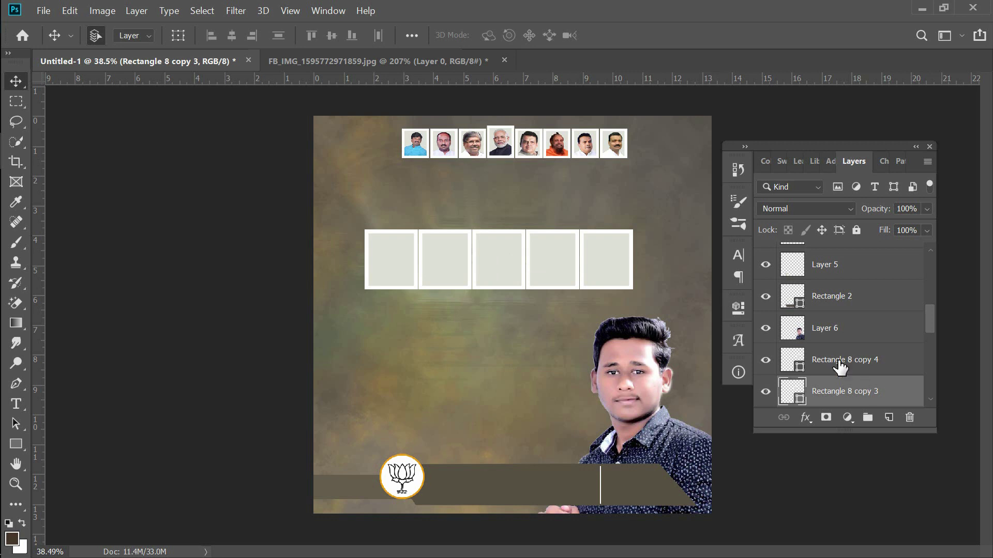
scroll(838, 323, "down", 1)
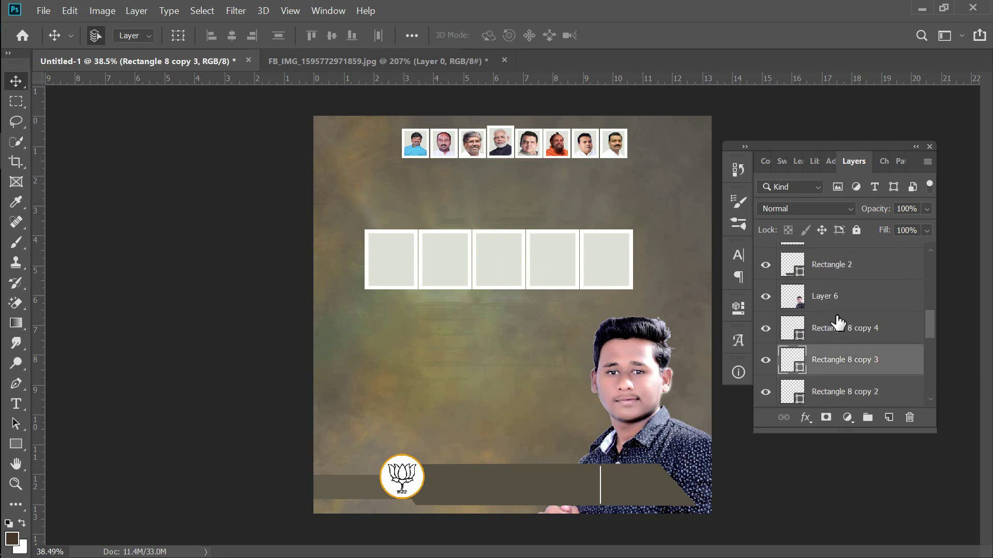
left_click(889, 417)
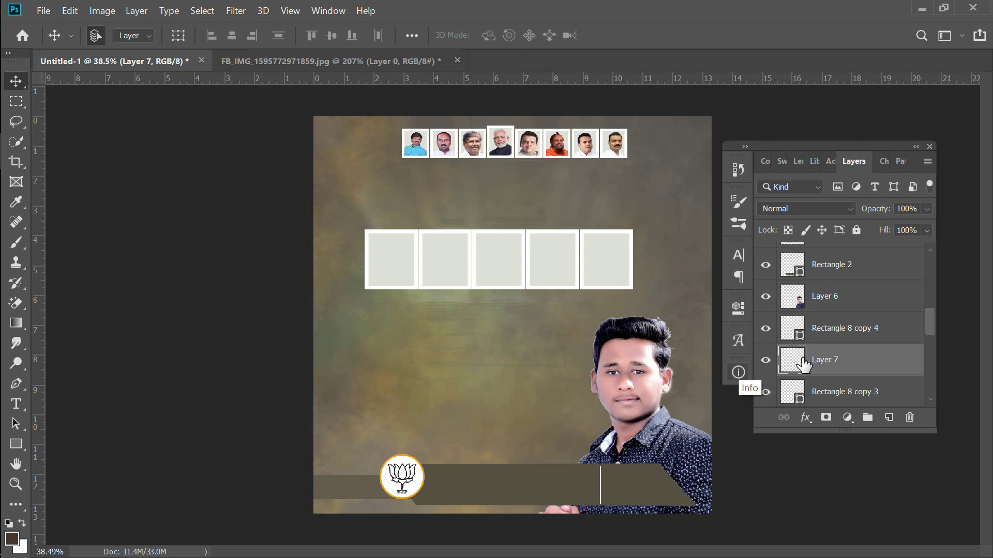
left_click(641, 352)
key("ctrl+t")
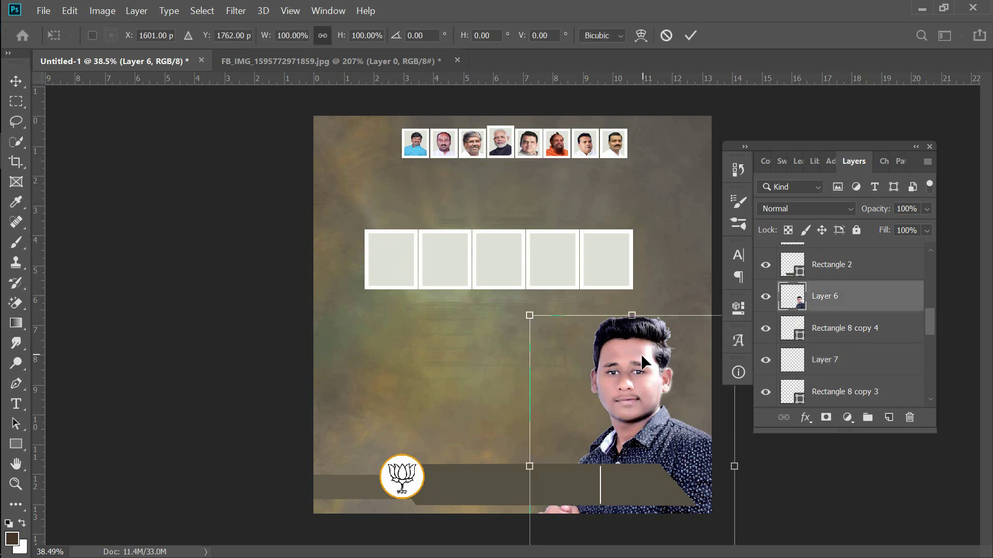
mouse_move(642, 356)
left_mouse_down()
mouse_move(541, 312)
mouse_move(420, 467)
mouse_move(423, 271)
left_mouse_up()
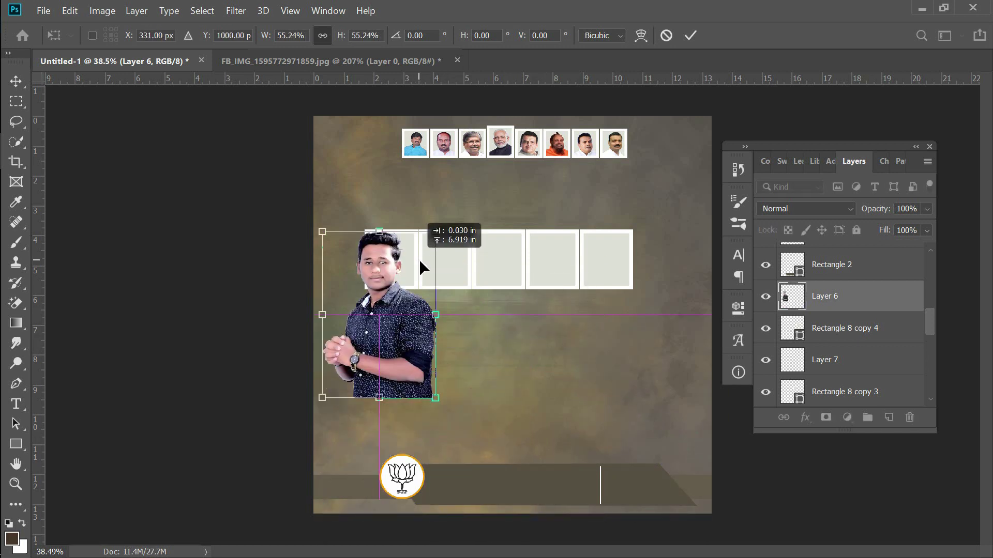
left_click_drag(445, 238, 426, 265)
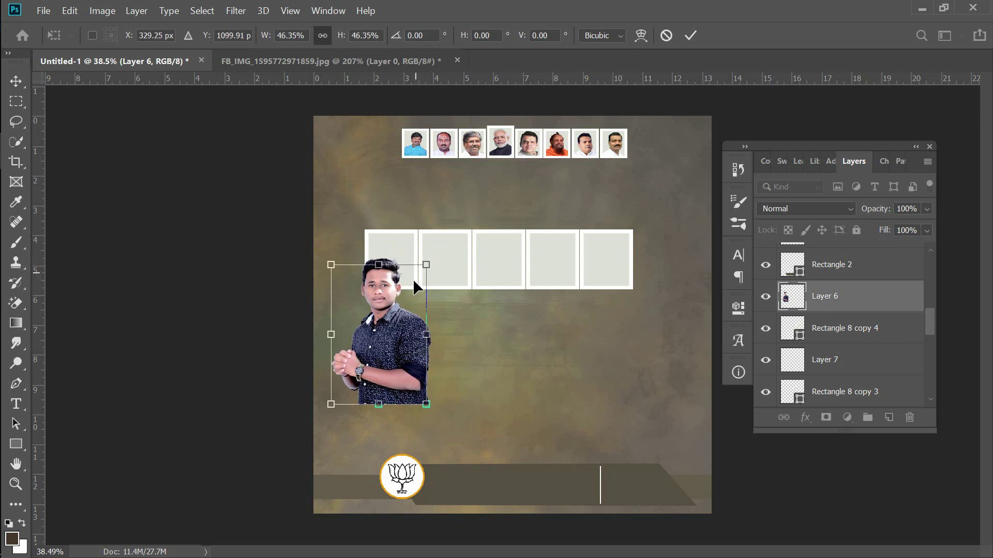
left_click_drag(388, 303, 401, 268)
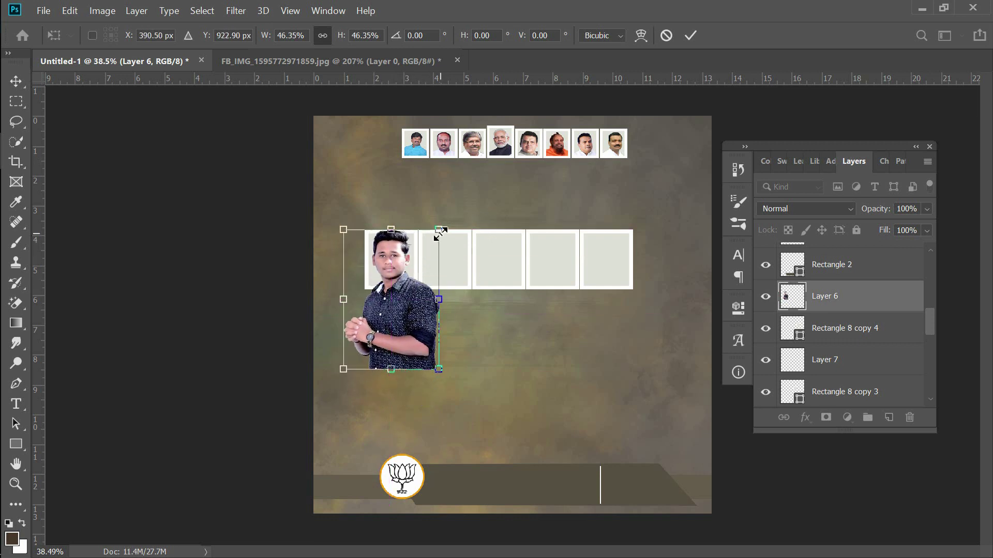
left_click_drag(438, 229, 415, 264)
left_click_drag(401, 321, 403, 298)
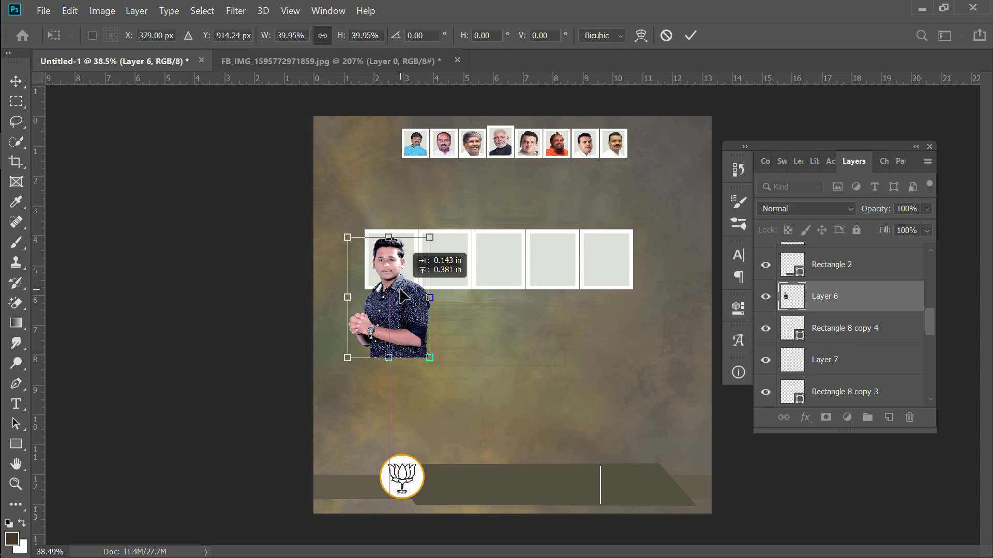
left_click_drag(404, 295, 403, 294)
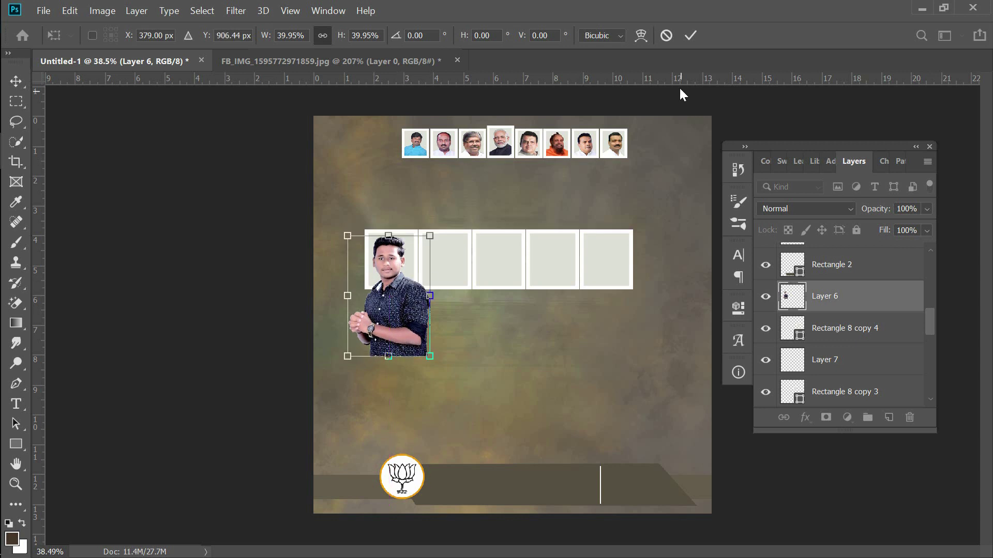
left_click(690, 35)
left_click_drag(860, 305, 869, 472)
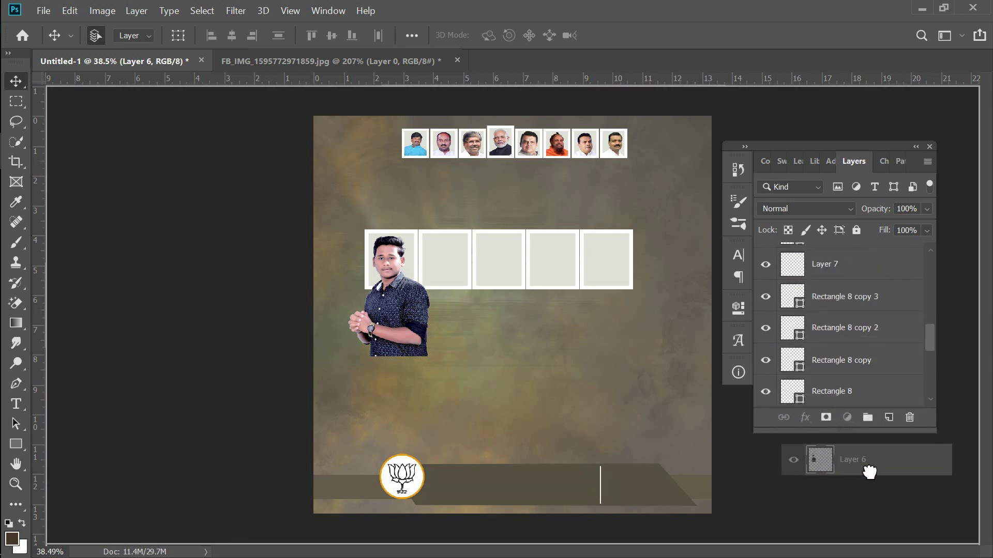
left_click_drag(869, 472, 853, 318)
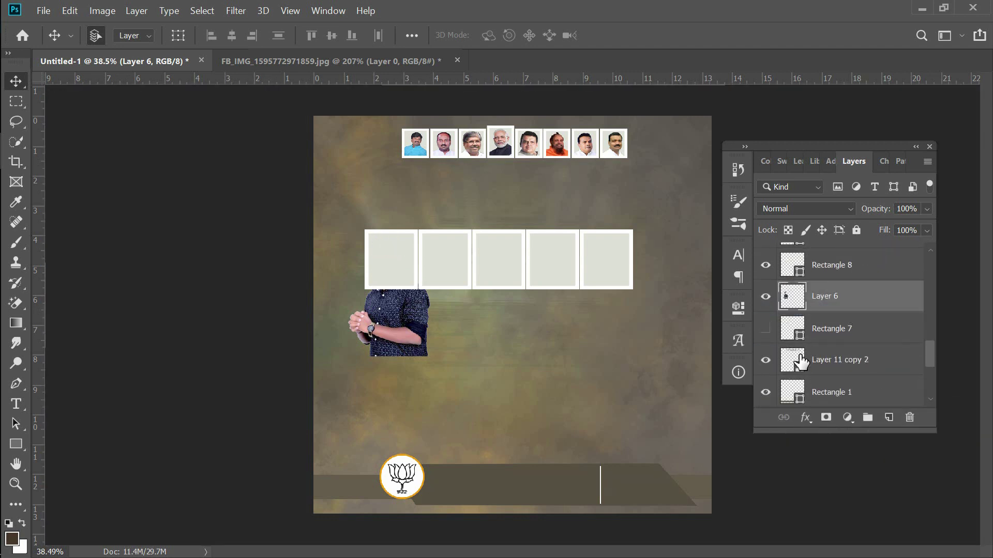
left_click(385, 266)
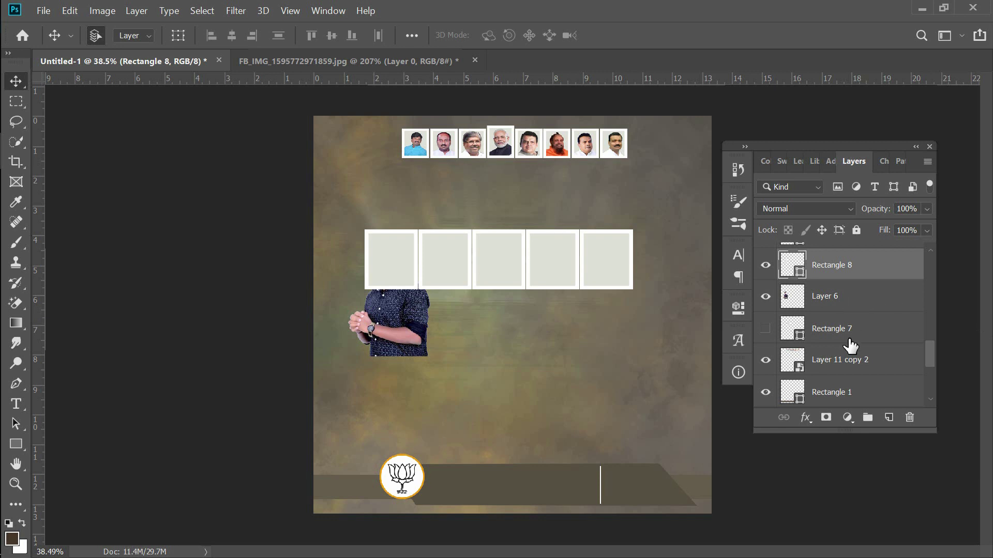
left_click_drag(850, 296, 851, 257)
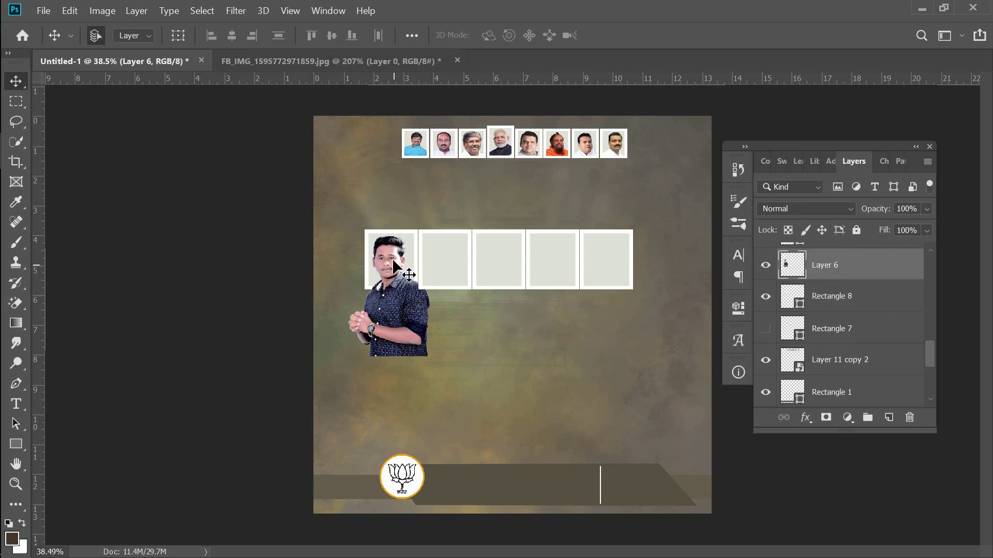
right_click(882, 270)
left_click(731, 309)
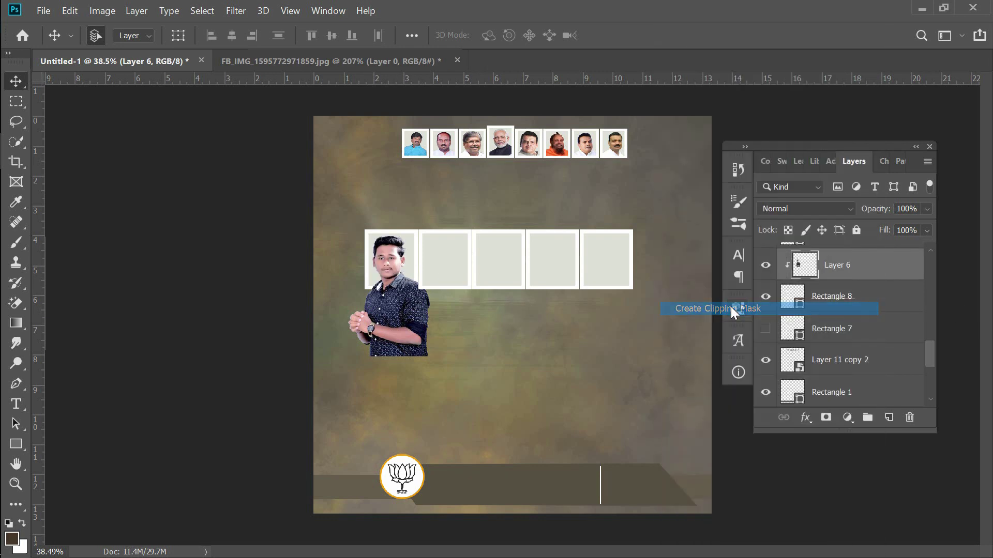
scroll(414, 261, "down", 1)
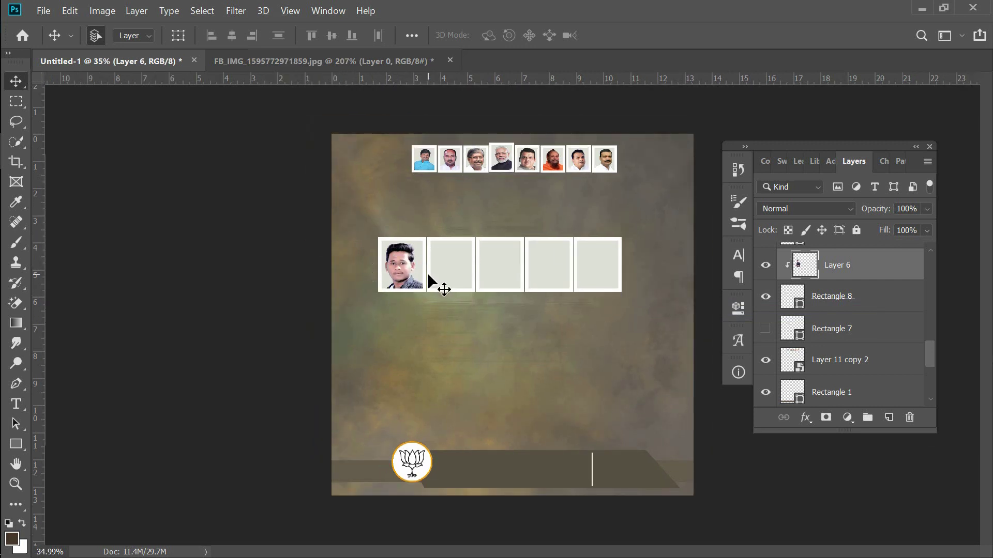
scroll(427, 274, "up", 1)
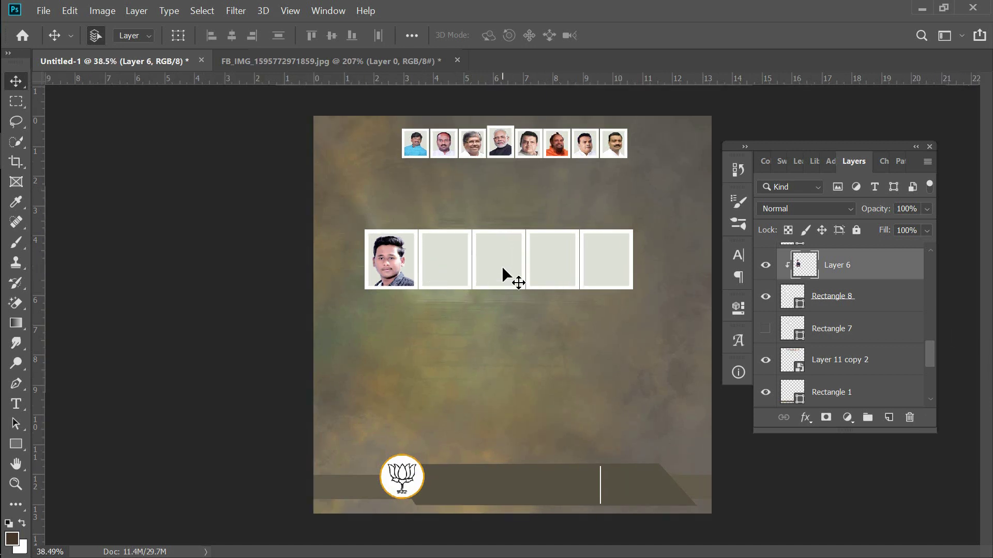
right_click(412, 258)
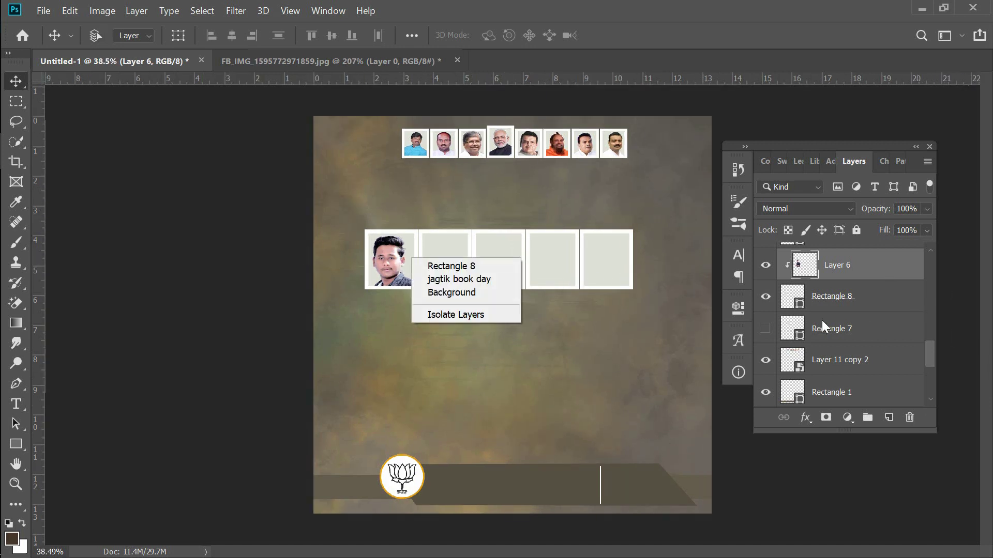
left_click(233, 205)
key("ctrl+alt+g")
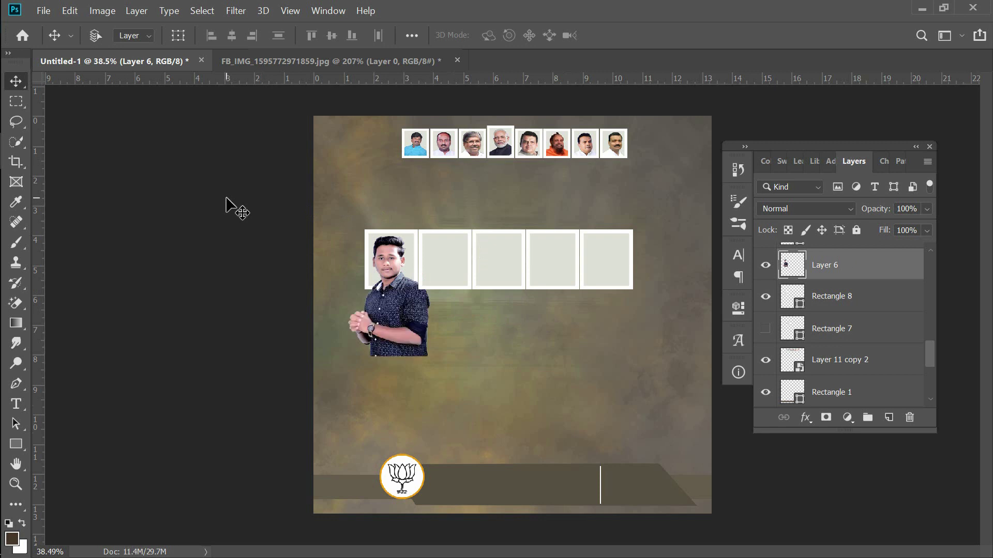
key("ctrl+bracketleft")
key("ctrl+z")
key("ctrl+z")
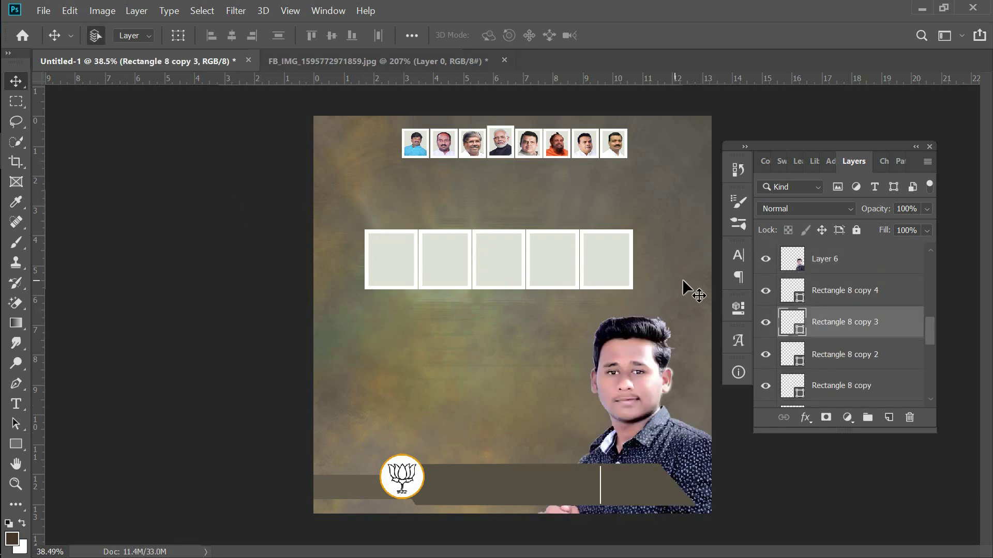
key("ctrl+z")
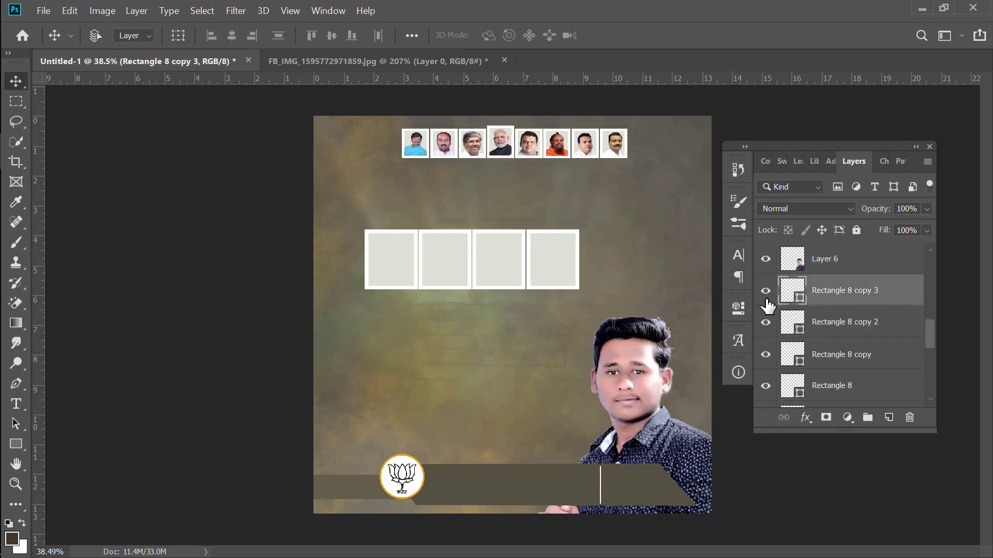
Hide four frame layers and nudge the skewed Rectangle 2 band left, then back right.
left_click_drag(766, 290, 766, 393)
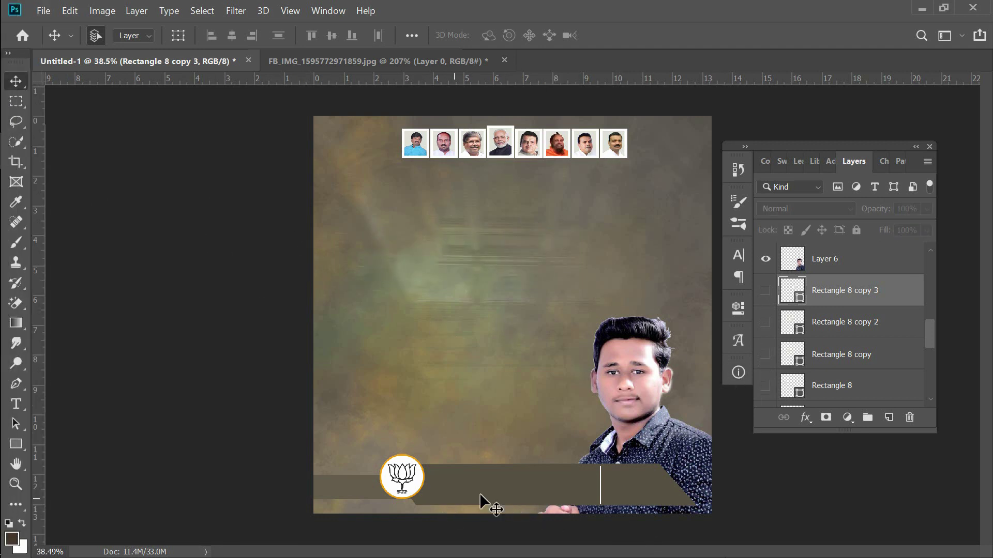
left_click_drag(401, 491, 465, 379)
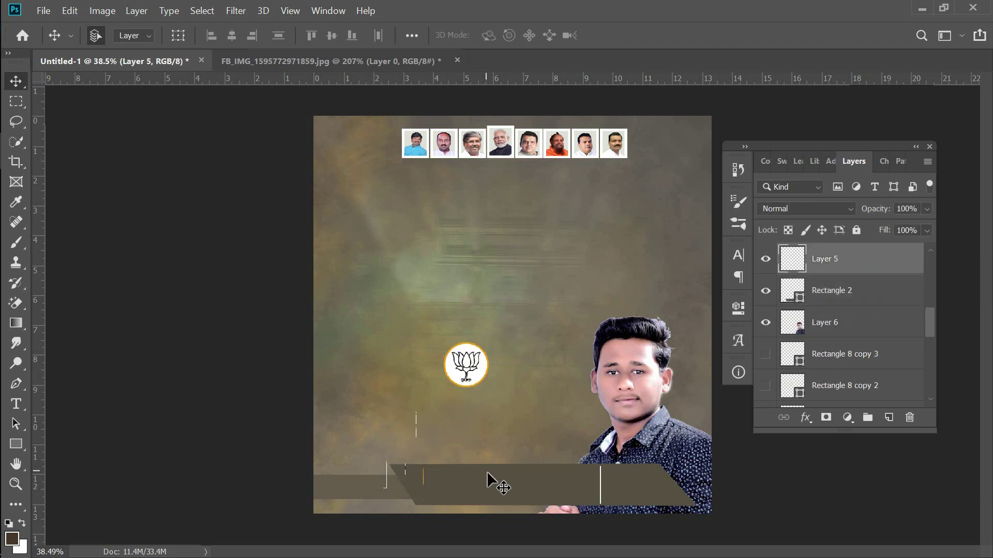
left_click_drag(467, 498, 423, 497)
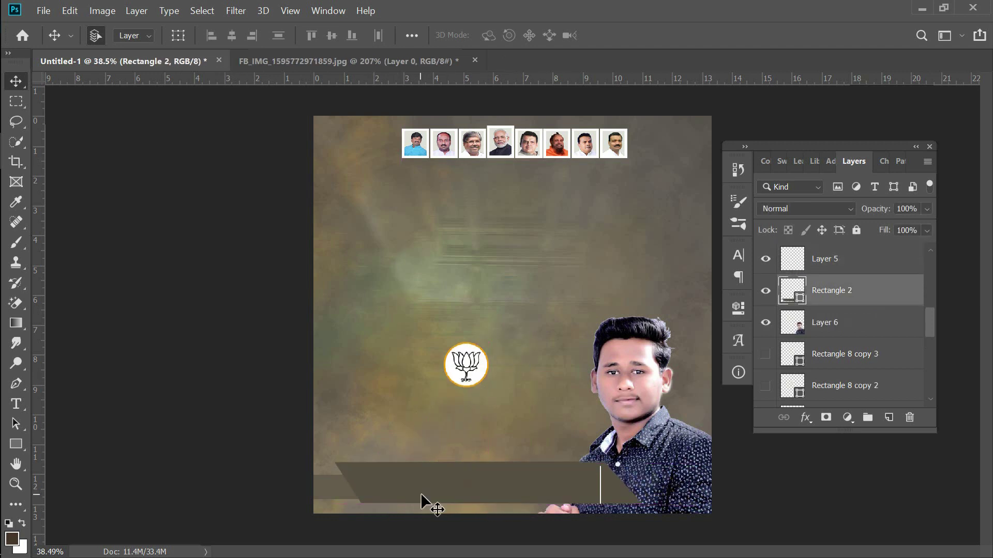
left_click(602, 483, "ctrl")
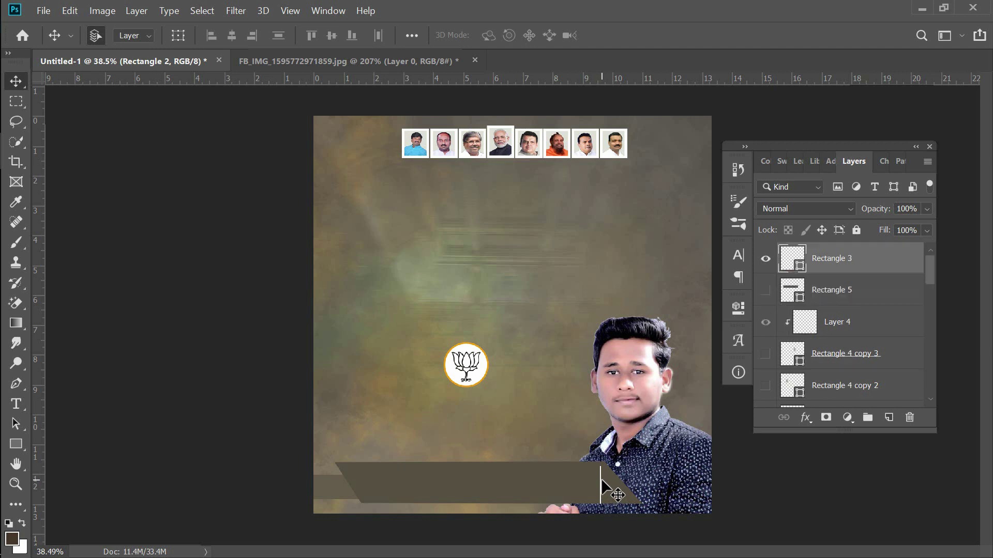
left_click(601, 483, "ctrl")
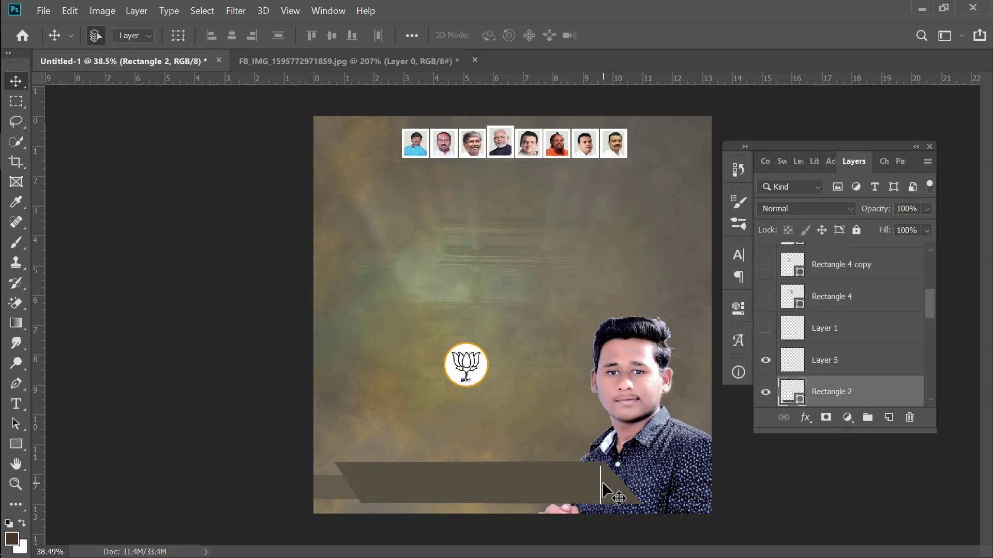
left_click_drag(603, 483, 554, 508)
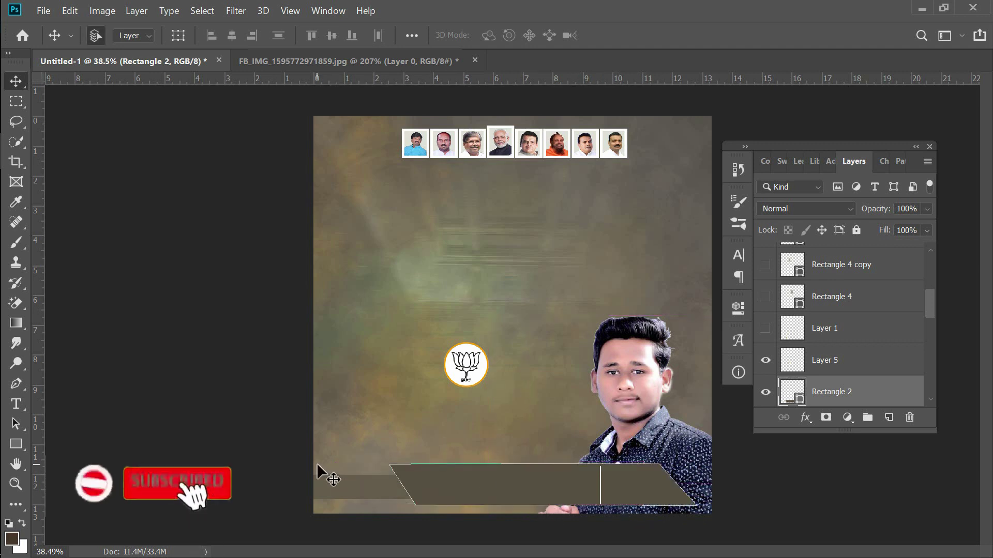
Hide the skewed Rectangle 2 band and select the Rectangle 1 layer.
left_click(765, 392)
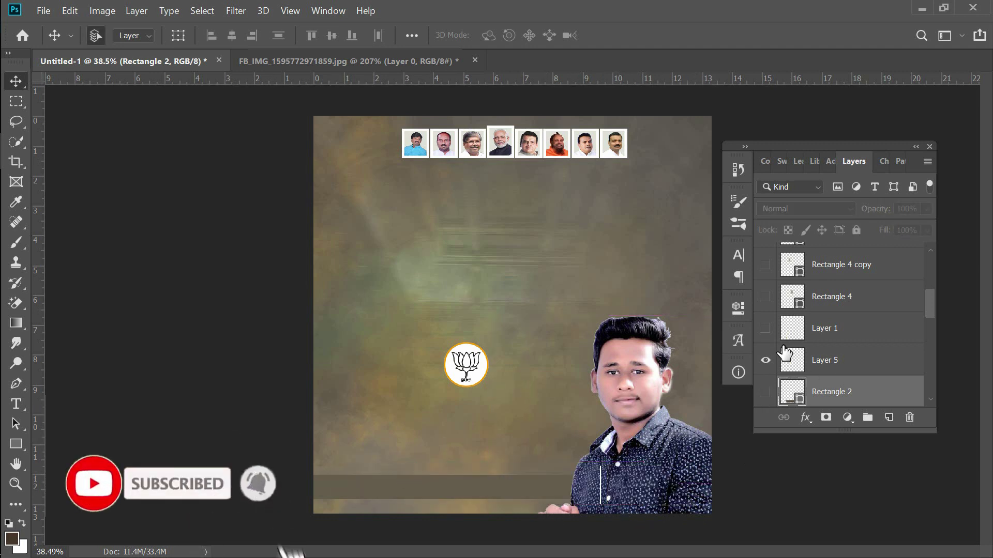
scroll(769, 388, "down", 1)
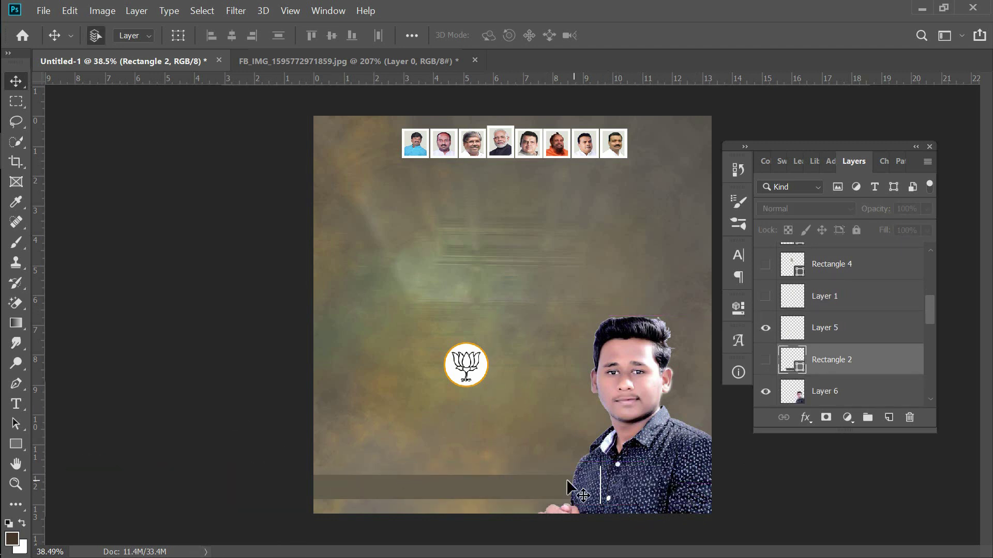
left_click(575, 476)
Hide the flat grey bar, make white the foreground, and lasso a wavy bottom selection.
left_click(765, 392)
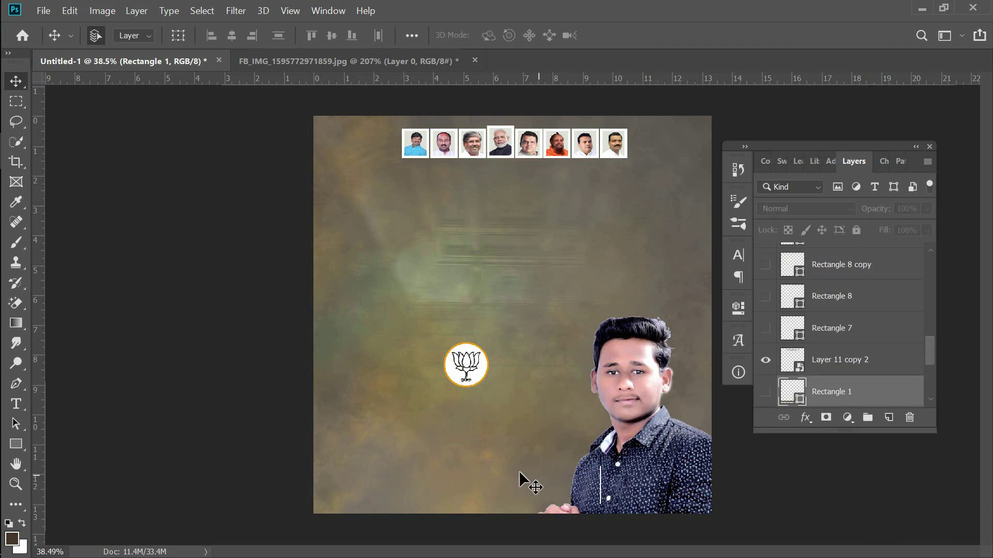
left_click(24, 119)
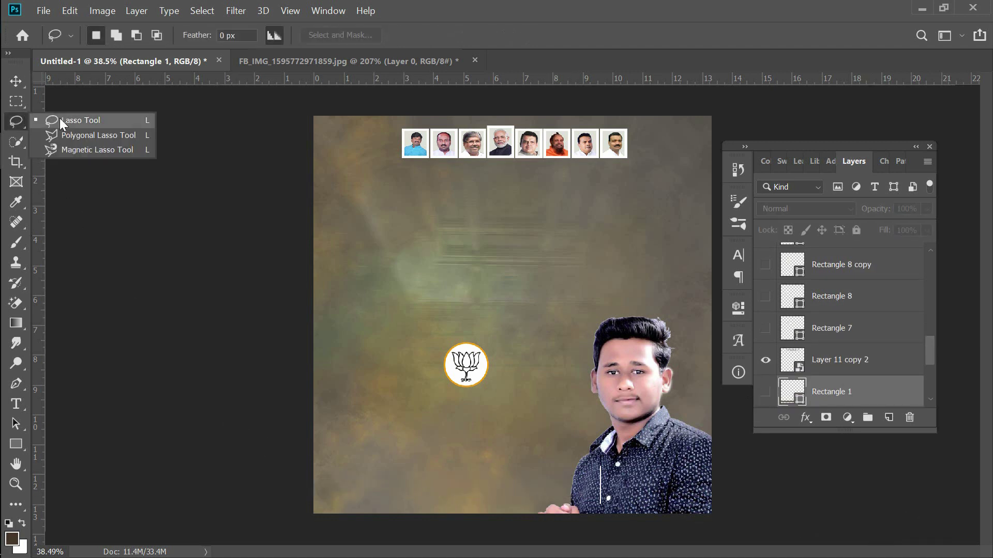
left_click(112, 119)
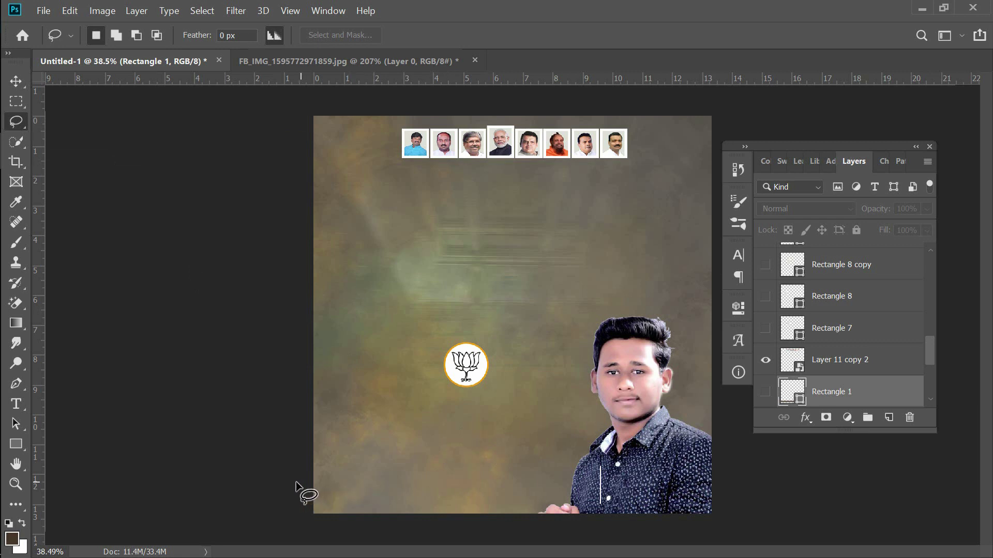
left_click(24, 522)
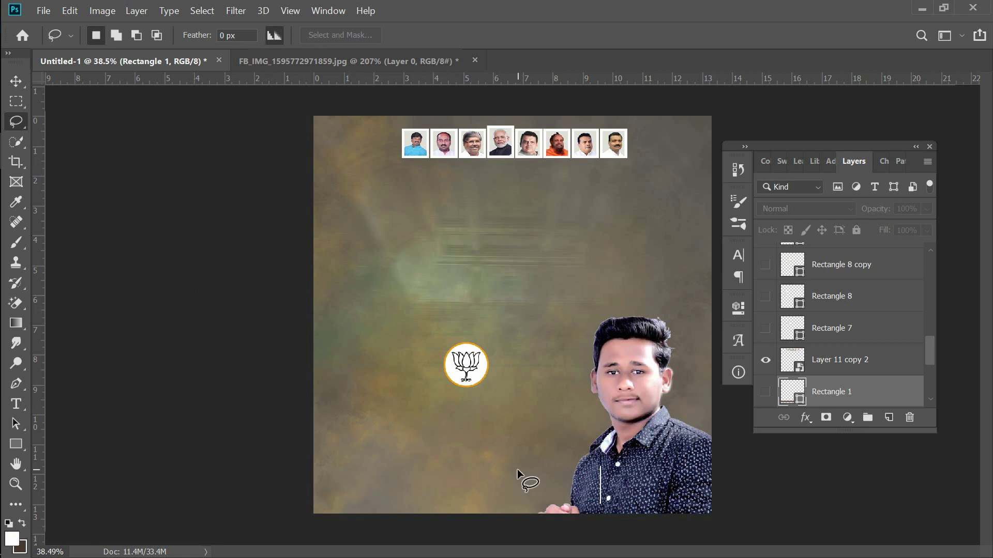
left_click_drag(313, 452, 342, 457)
mouse_move(426, 441)
left_mouse_down()
mouse_move(721, 474)
mouse_move(686, 556)
left_mouse_up()
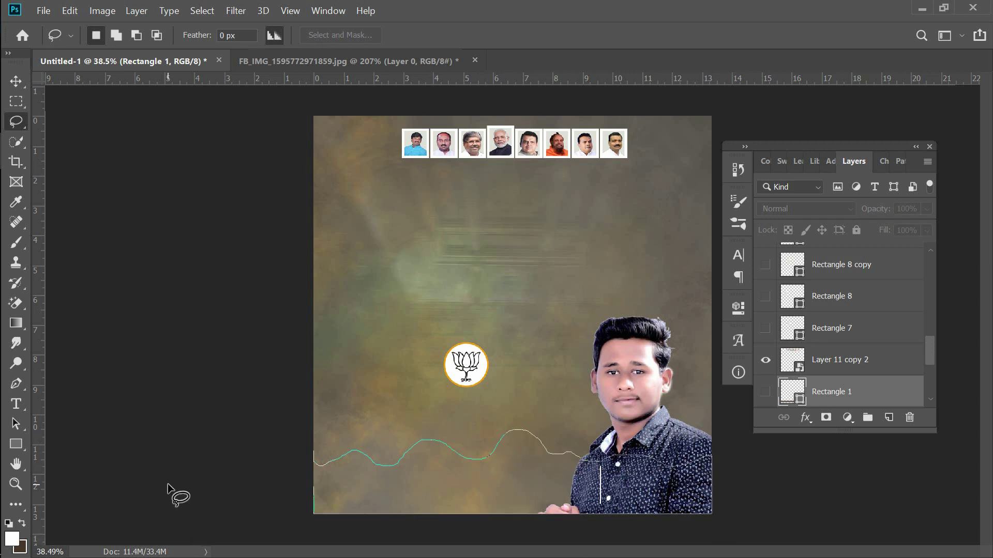
left_click_drag(168, 483, 166, 464)
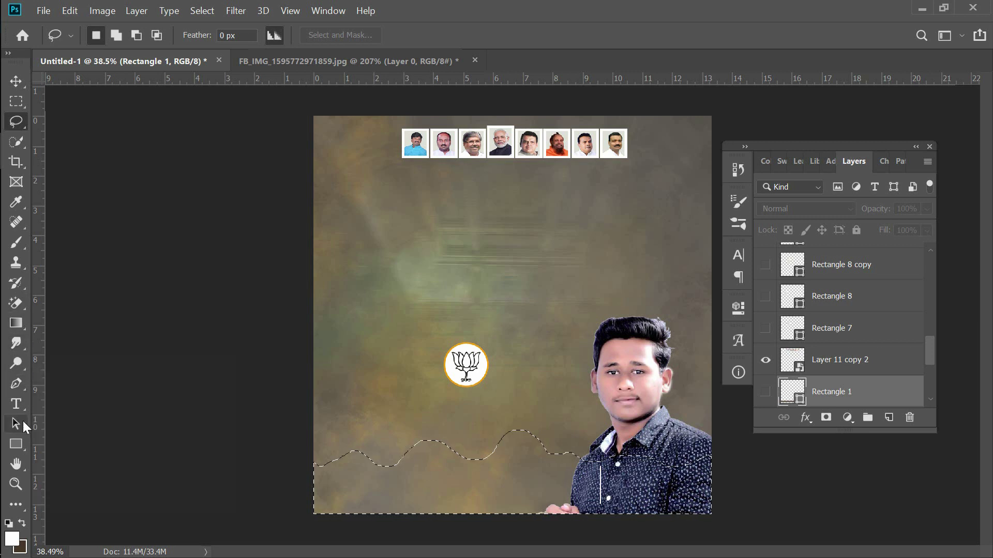
Paint Bucket fill the wavy selection with white on a new empty layer.
left_click(17, 351)
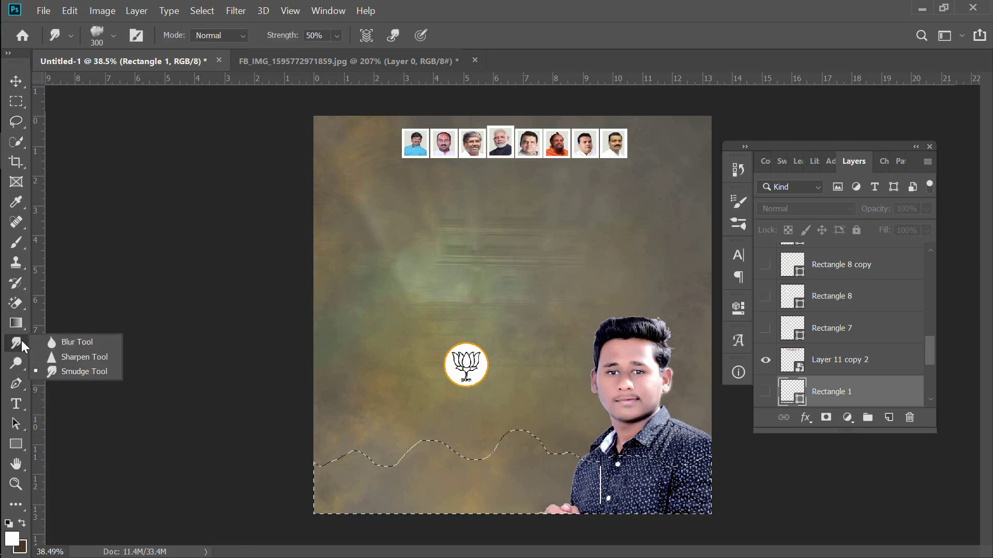
left_click(23, 318)
left_click(94, 337)
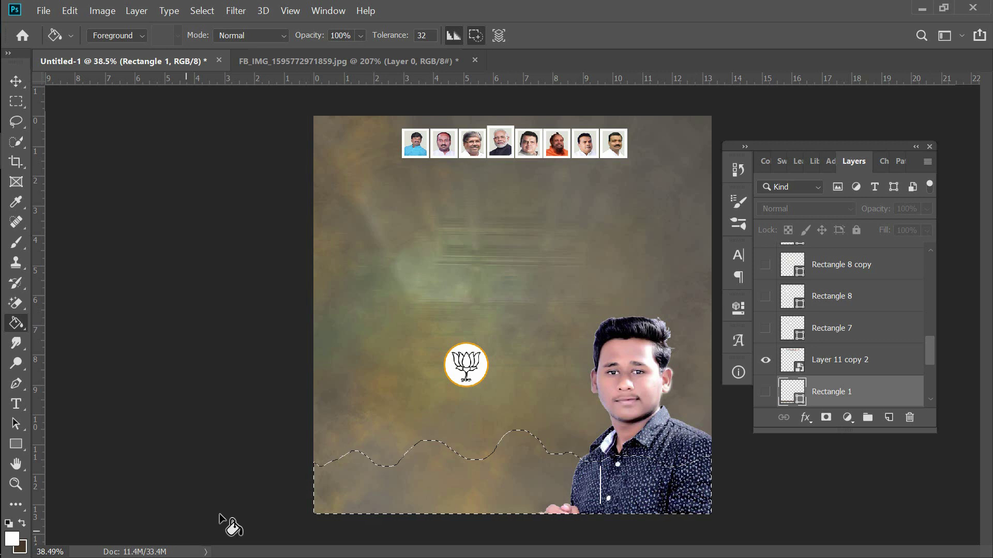
left_click(520, 485)
left_click(523, 234)
left_click(898, 418)
left_click(514, 482)
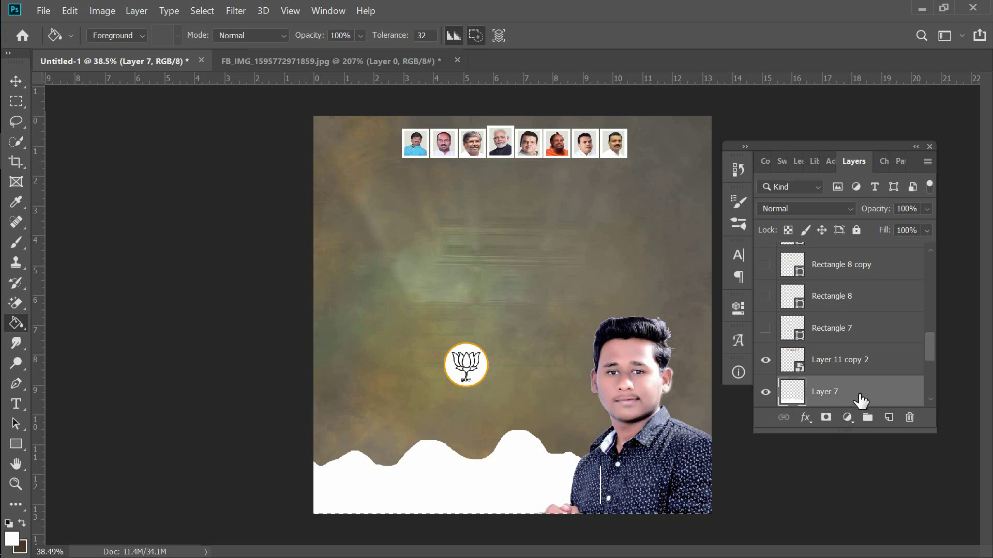
Delete the white wave fill, keeping only the wavy selection outline.
scroll(856, 397, "up", 1)
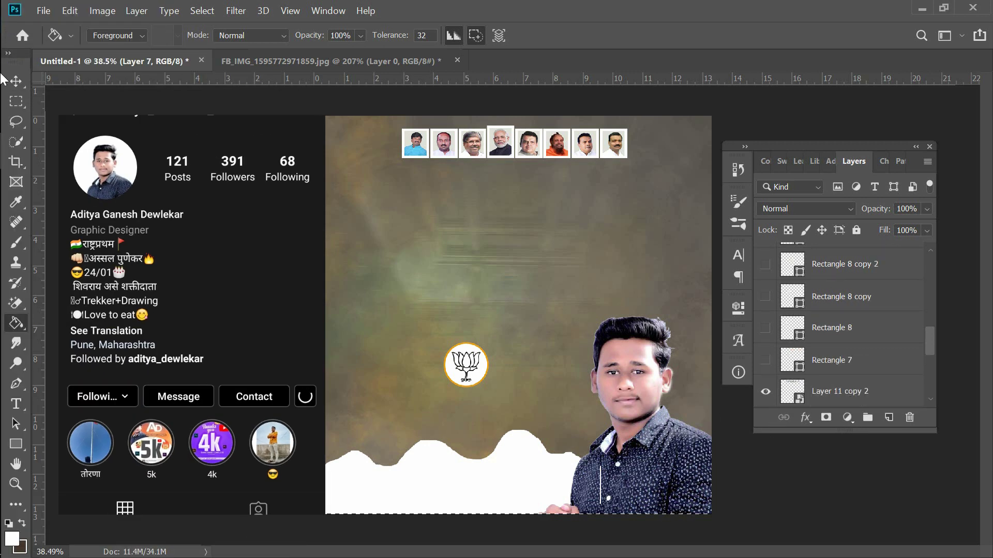
left_click(16, 80)
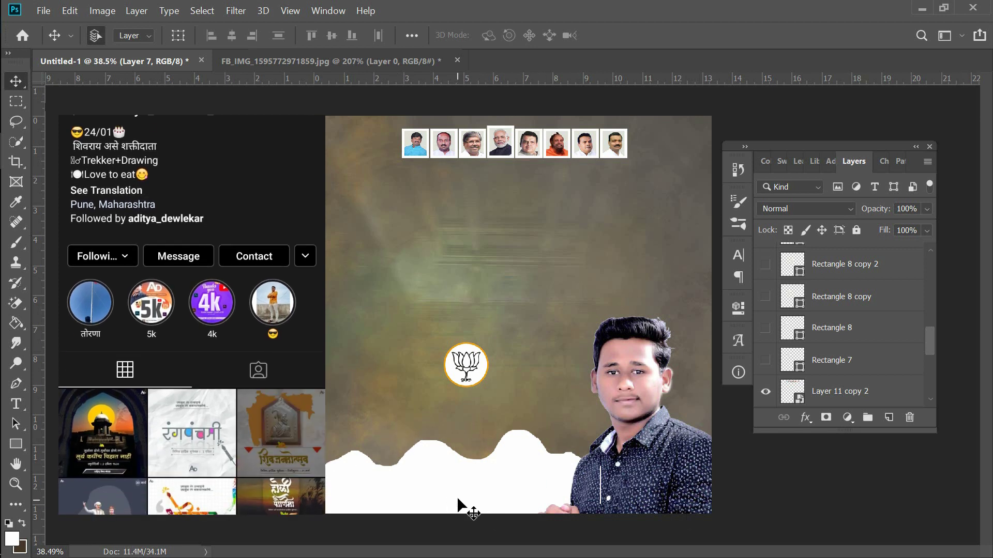
key("ctrl+shift+d")
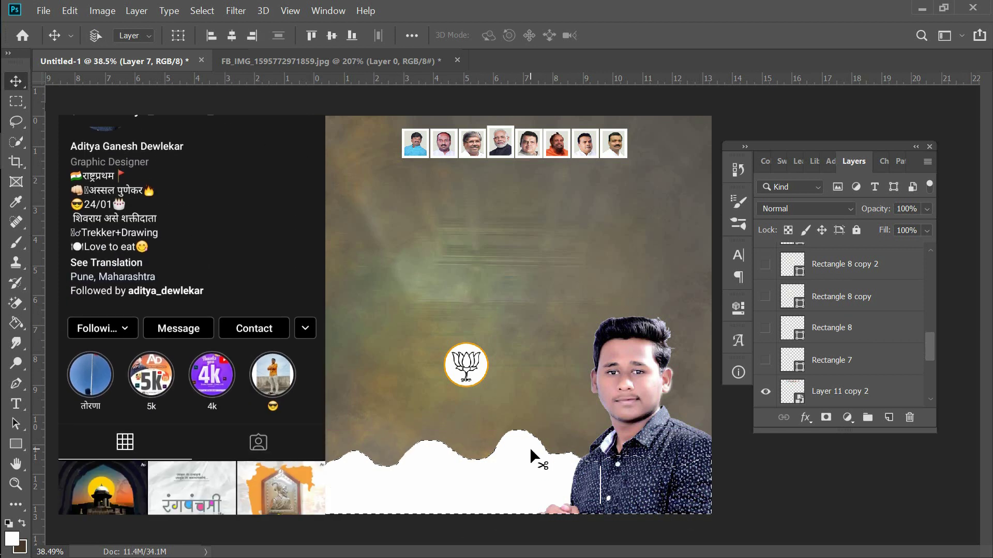
key("Delete")
mouse_move(525, 459)
left_mouse_down()
mouse_move(328, 407)
mouse_move(517, 486)
mouse_move(499, 487)
left_mouse_up()
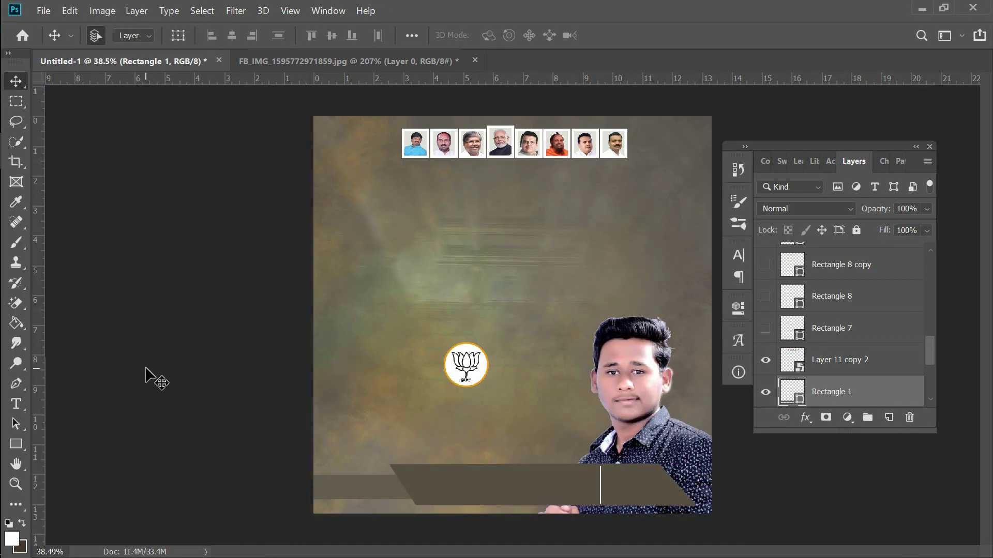
Move the lotus logo (Layer 5) down onto the left end of the bottom band.
left_click(146, 377)
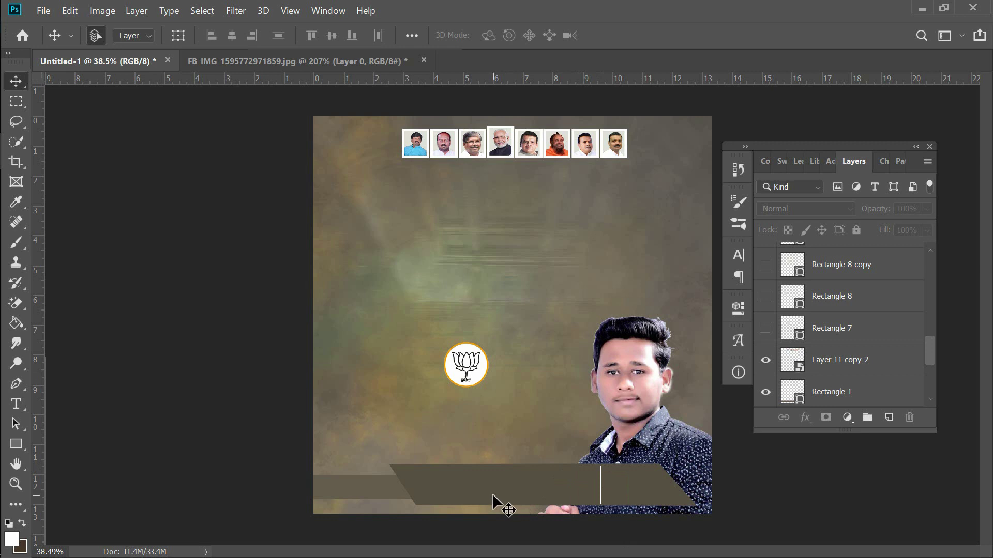
mouse_move(478, 373)
left_mouse_down()
mouse_move(437, 426)
mouse_move(416, 479)
left_mouse_up()
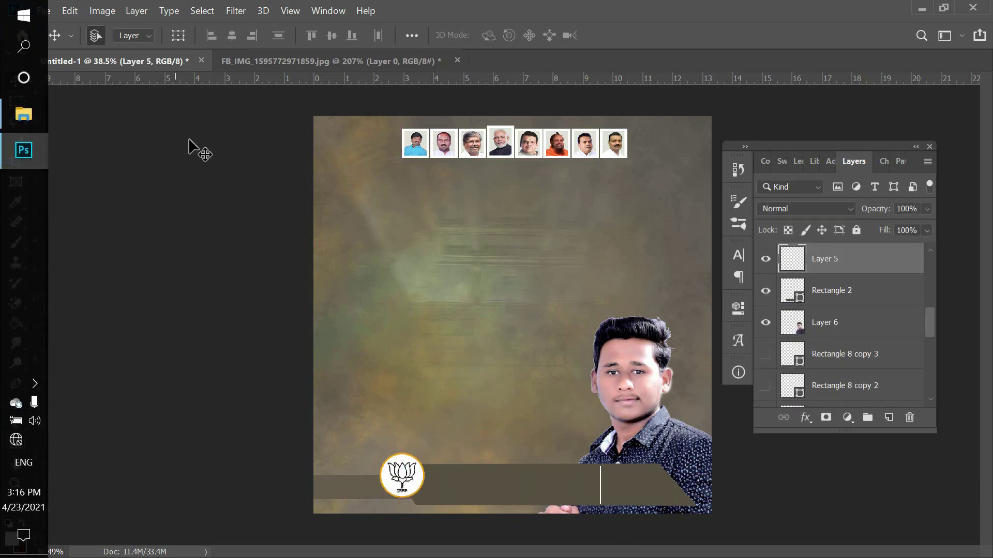
Open New Volume (D:) > material and drag images (16) toward the Photoshop poster.
left_click(10, 127)
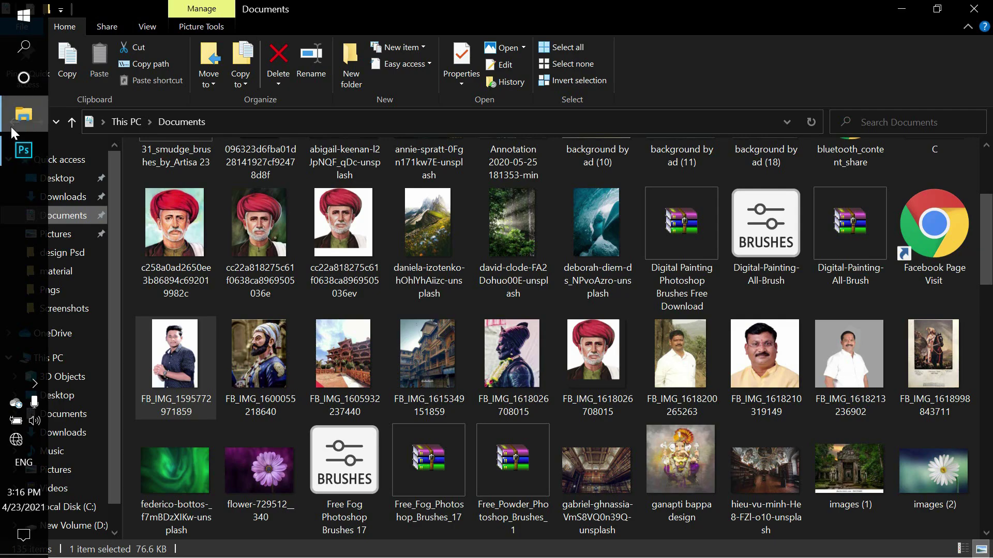
left_click(67, 525)
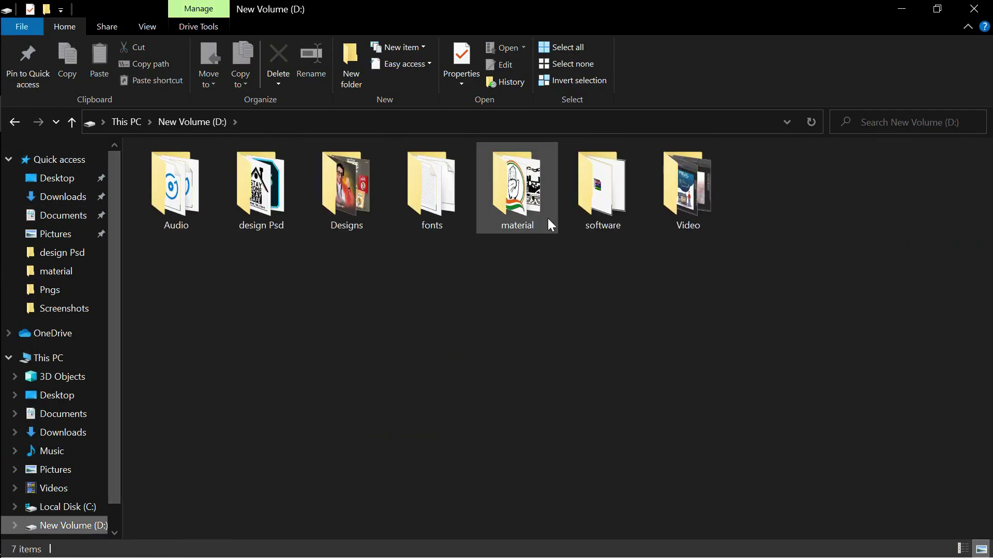
double_click(543, 215)
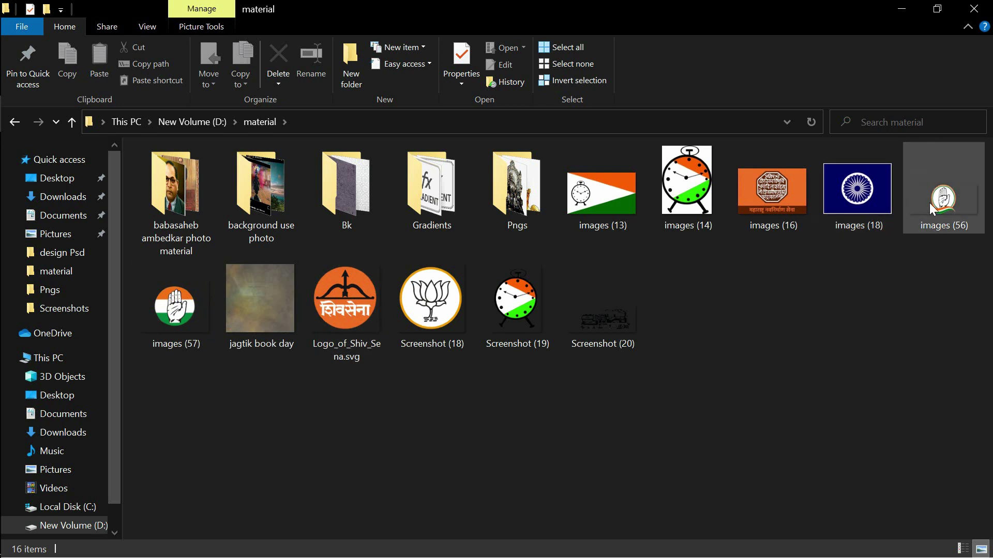
left_click(614, 225)
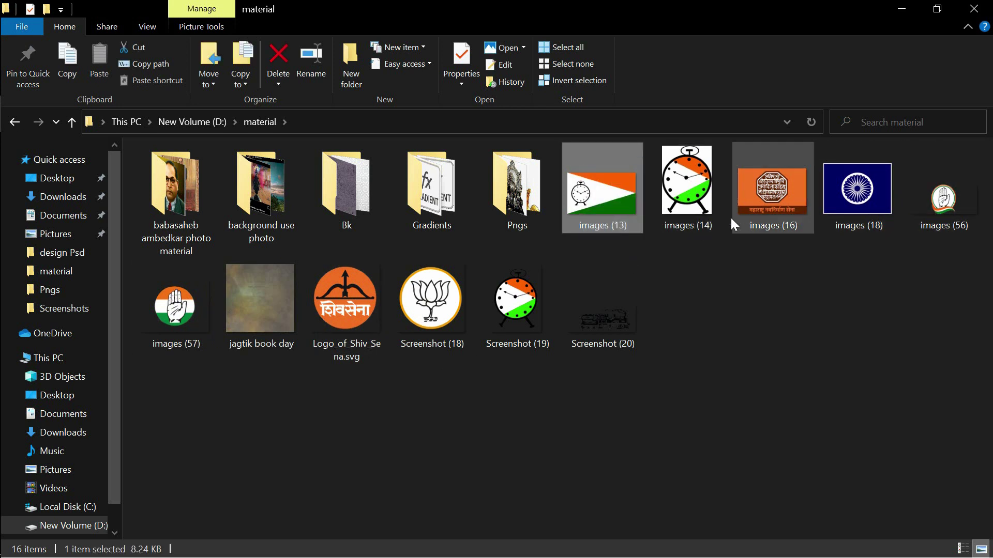
left_click_drag(770, 197, 2, 319)
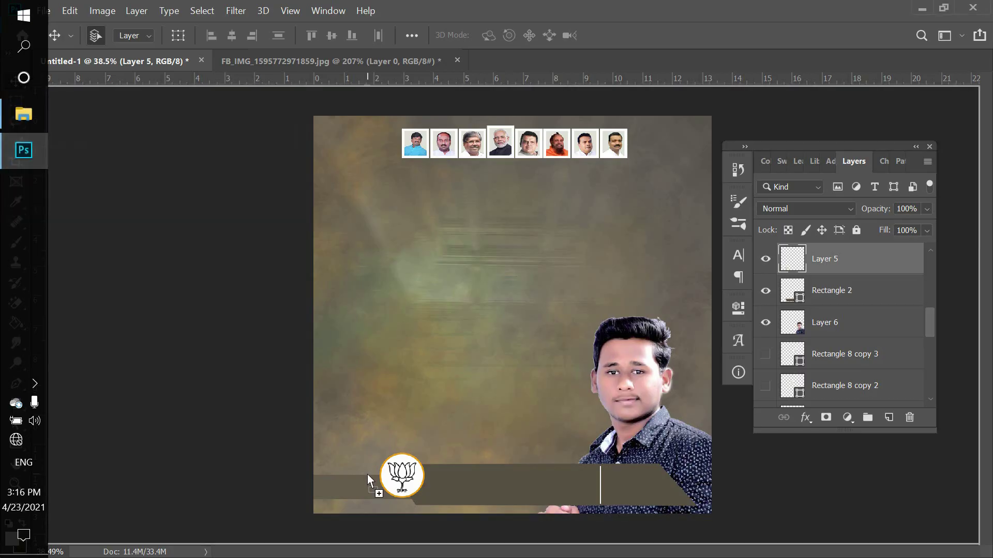
Drop images (16) onto the poster, scale it to the band's bottom-left, then hide its layer.
left_click_drag(3, 319, 371, 472)
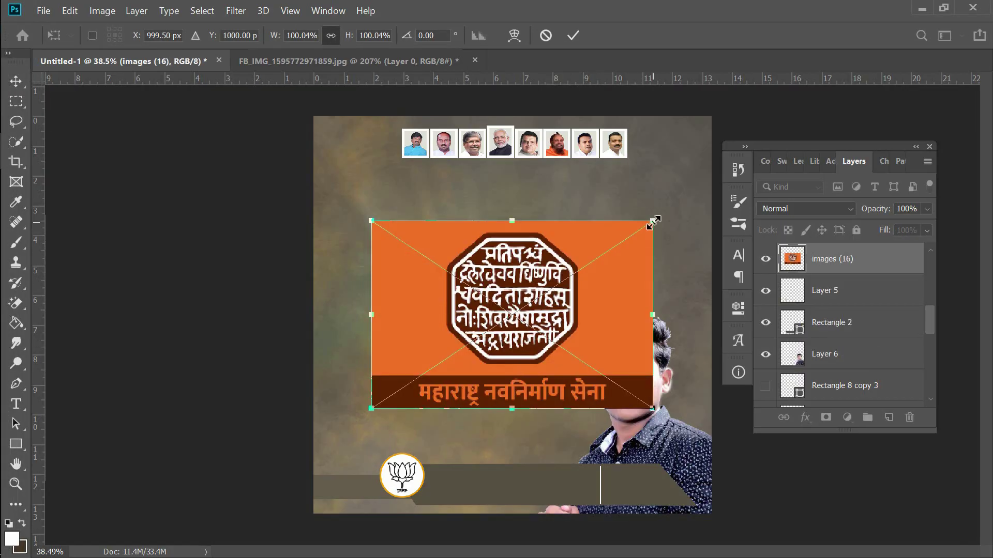
mouse_move(655, 221)
left_mouse_down()
mouse_move(416, 398)
mouse_move(418, 377)
mouse_move(411, 481)
left_mouse_up()
right_click(413, 439)
key("Escape")
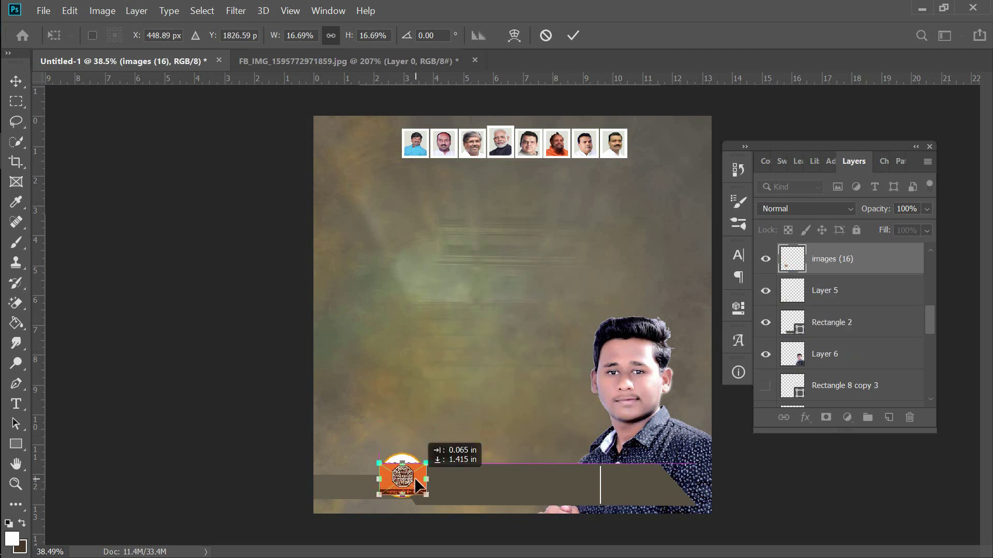
left_click(767, 259)
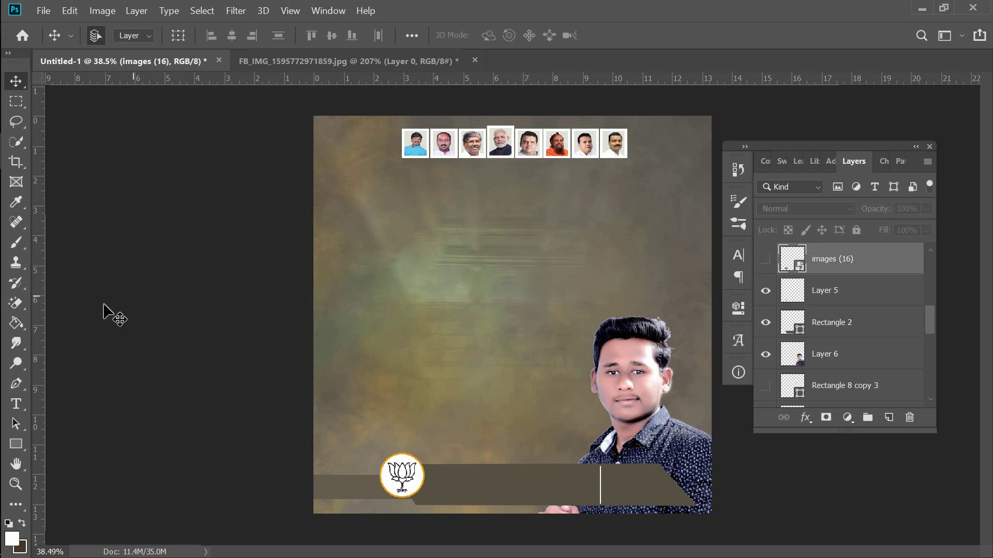
Draw a large circle in the poster's middle with the Ellipse Tool.
left_click(17, 440)
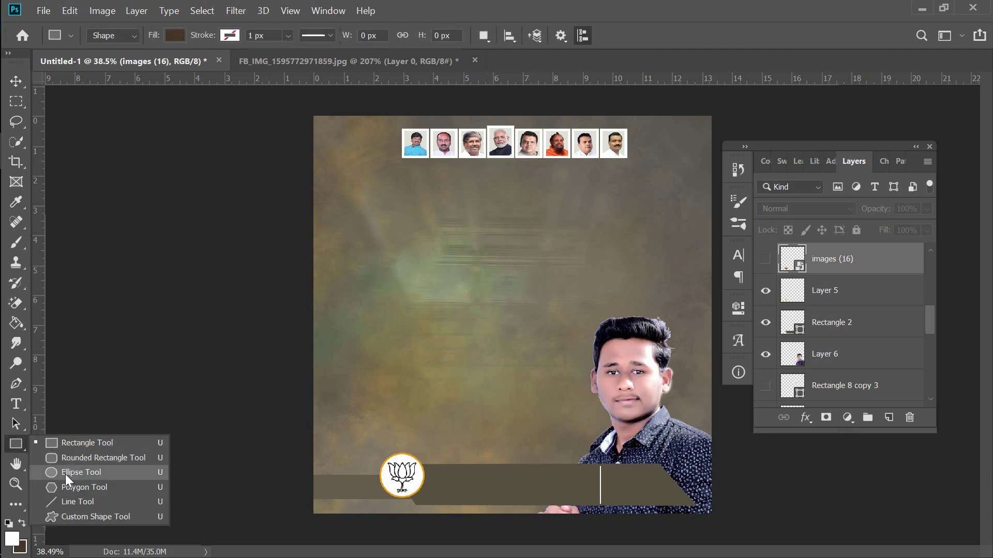
left_click(66, 474)
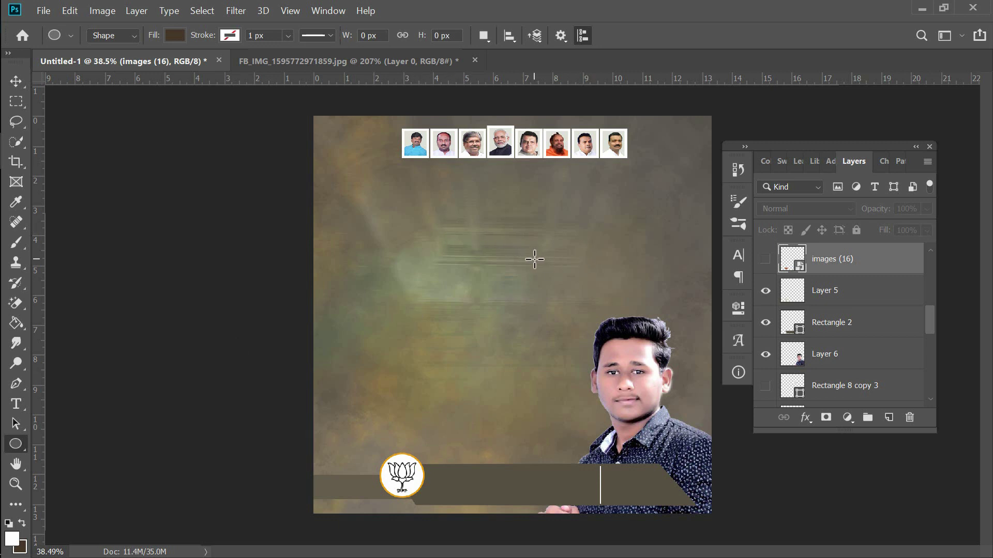
left_click_drag(380, 190, 606, 425)
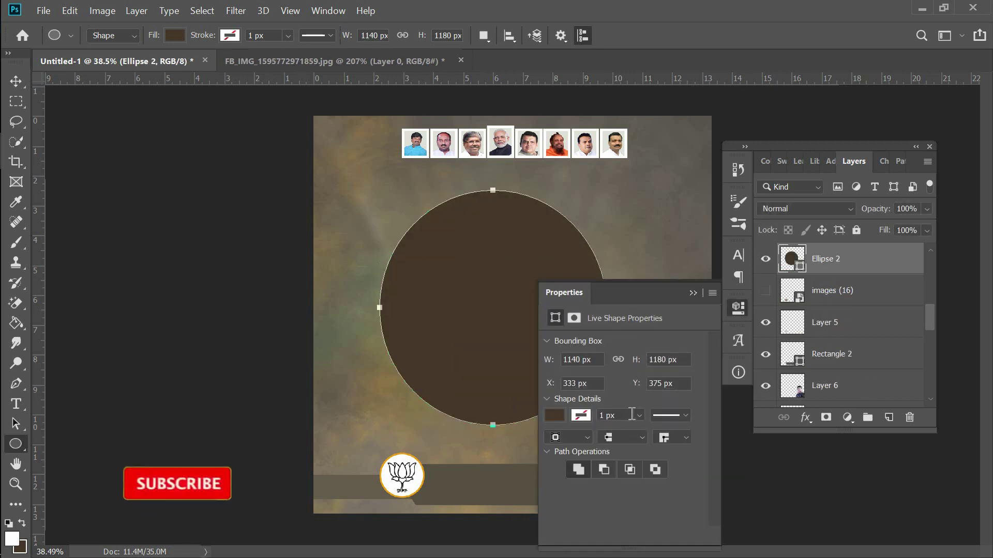
Fill the circle with olive 5f5a45 sampled from the bands and nudge it up-left.
left_click(571, 411)
left_click(704, 340)
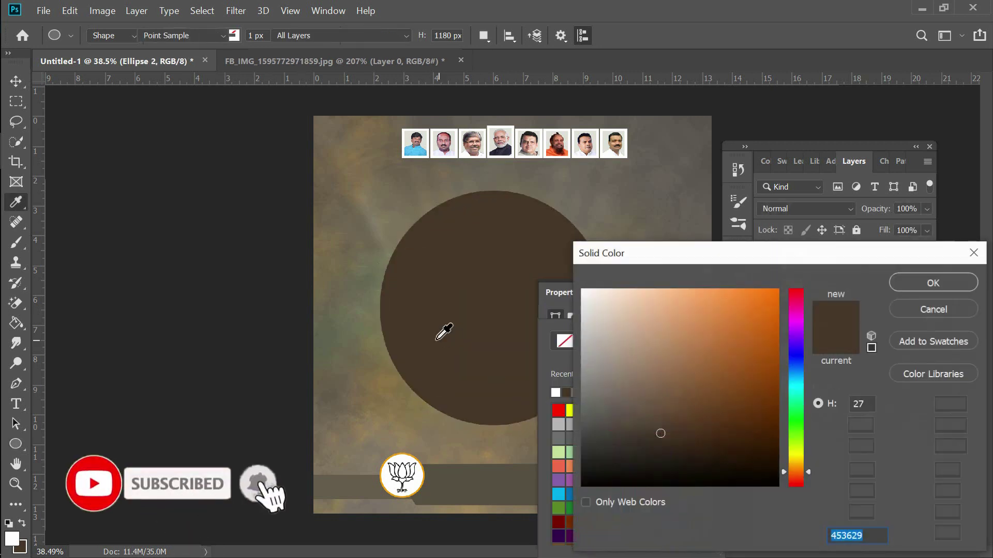
left_click(381, 333)
left_click(637, 414)
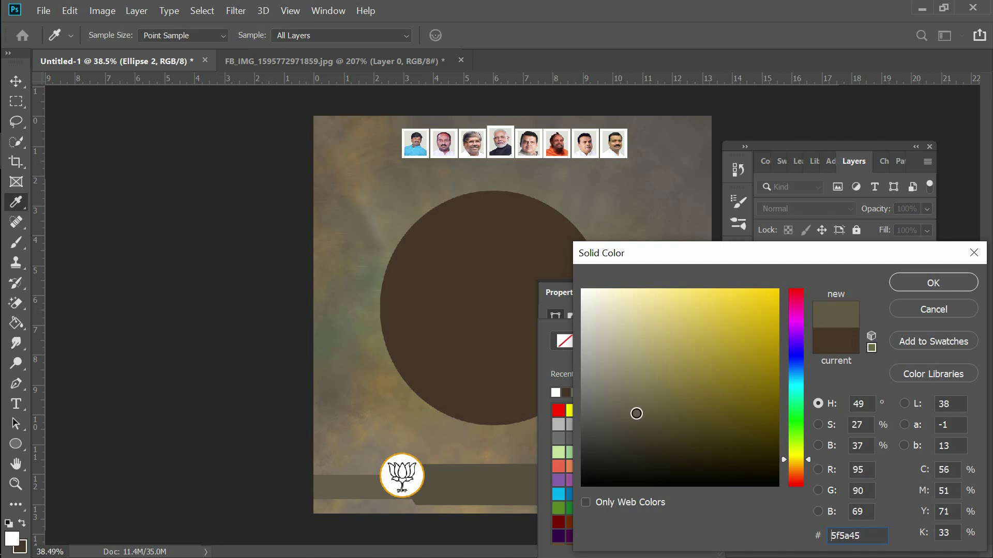
left_click(910, 288)
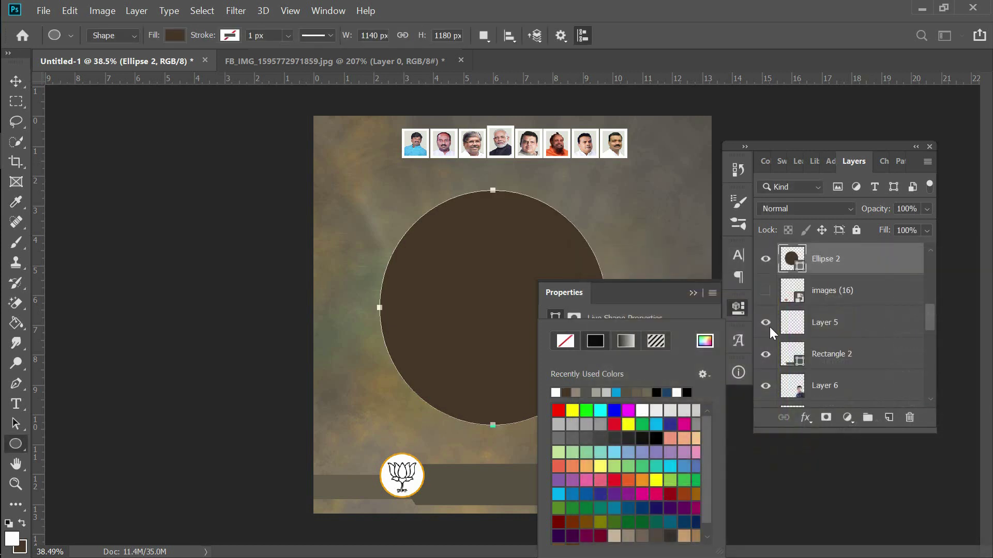
left_click(700, 296)
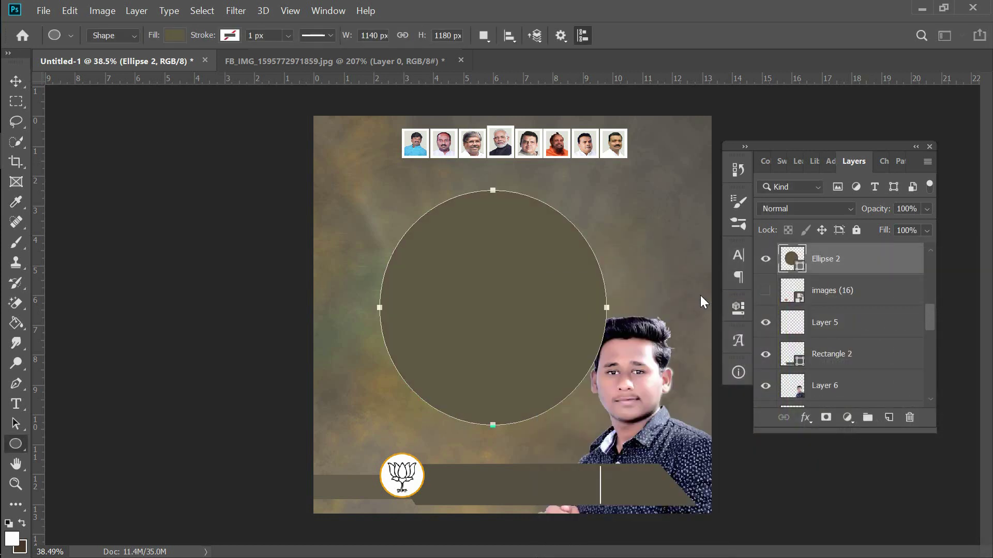
left_click(14, 87)
left_click_drag(537, 306, 527, 298)
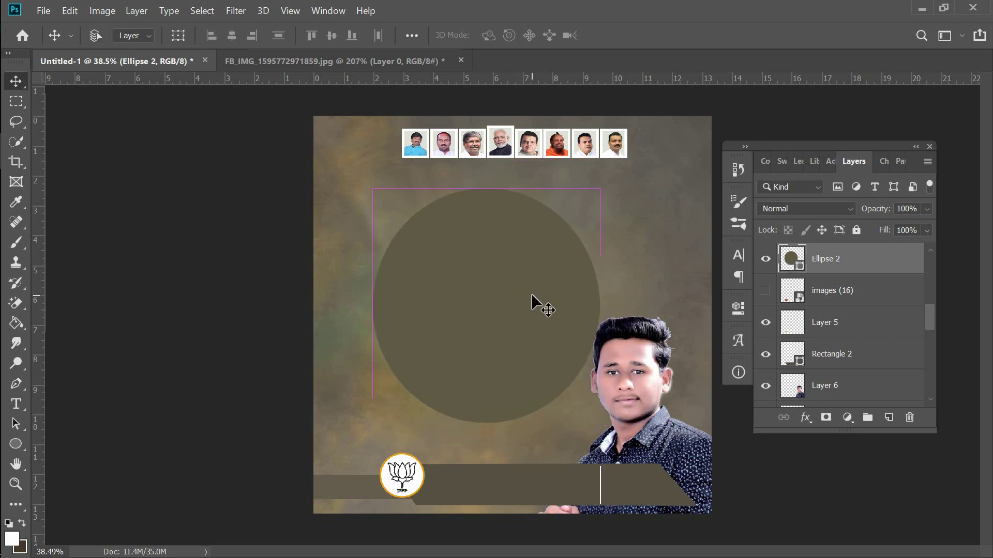
key("ctrl+t")
Warp the olive circle's corners and edges into a tall irregular blob and apply it.
left_click(637, 42)
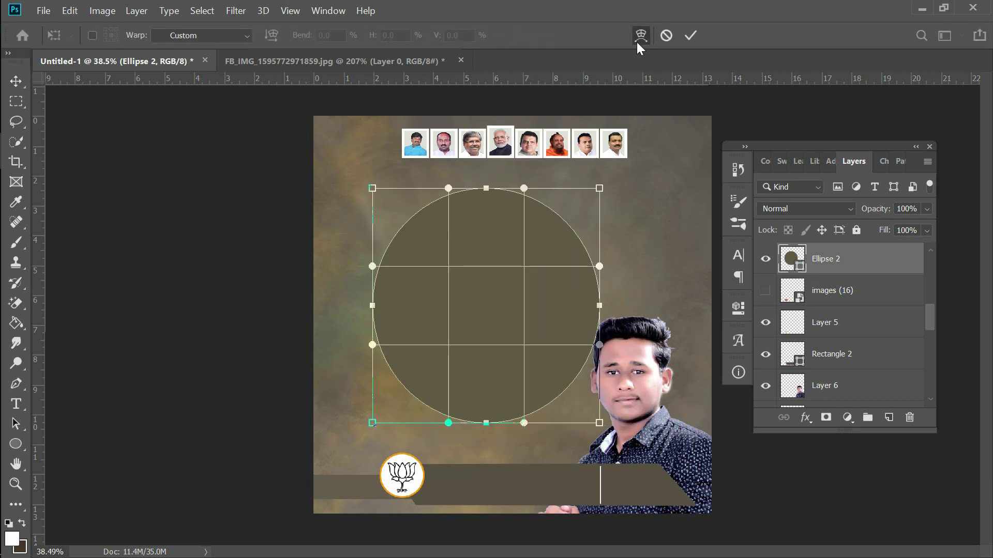
left_click_drag(600, 423, 699, 530)
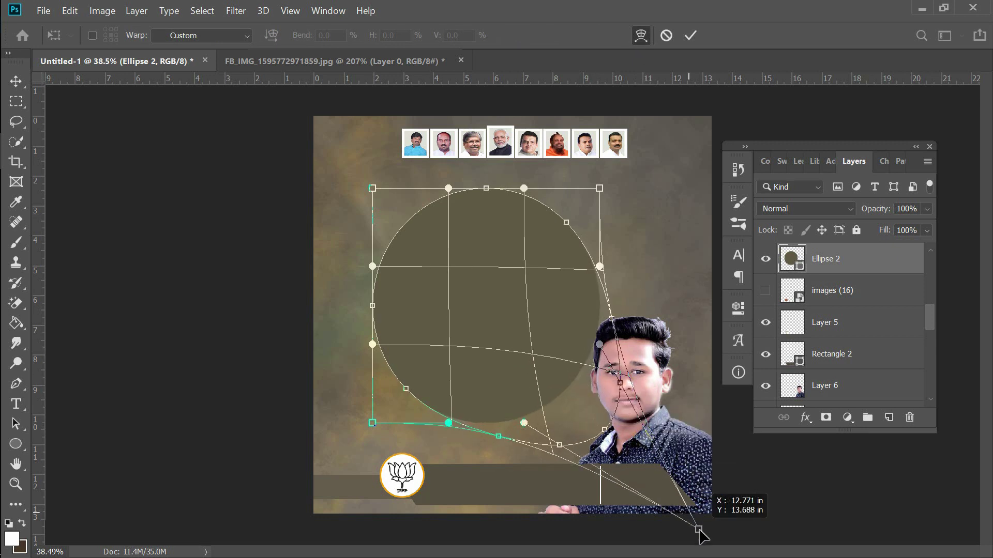
mouse_move(492, 414)
left_mouse_down()
mouse_move(438, 433)
mouse_move(453, 395)
left_mouse_up()
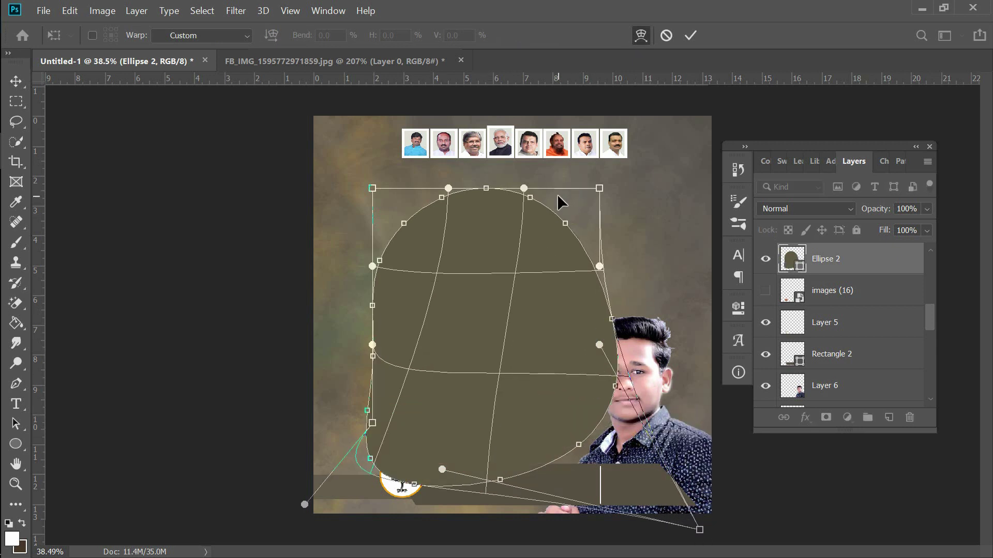
left_click_drag(557, 194, 582, 165)
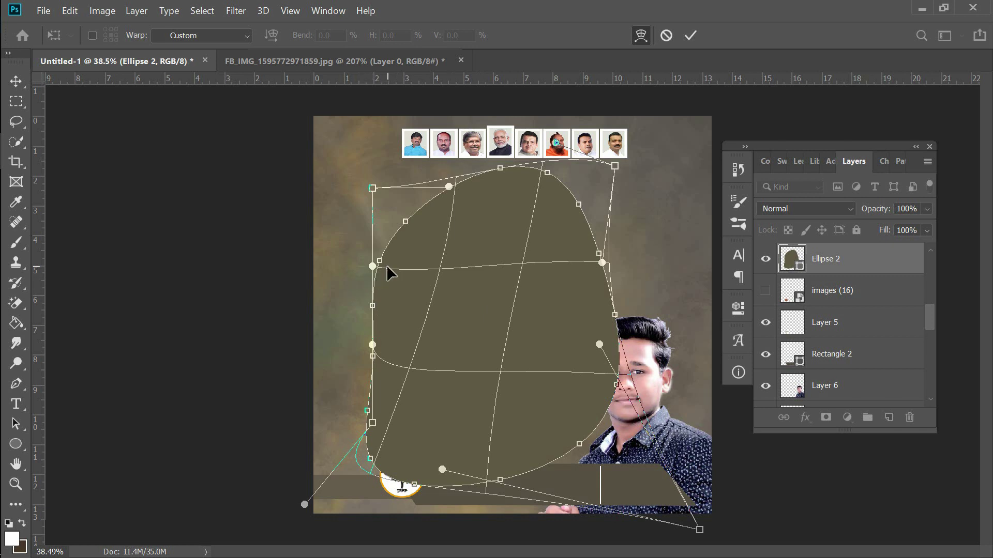
left_click_drag(386, 265, 396, 272)
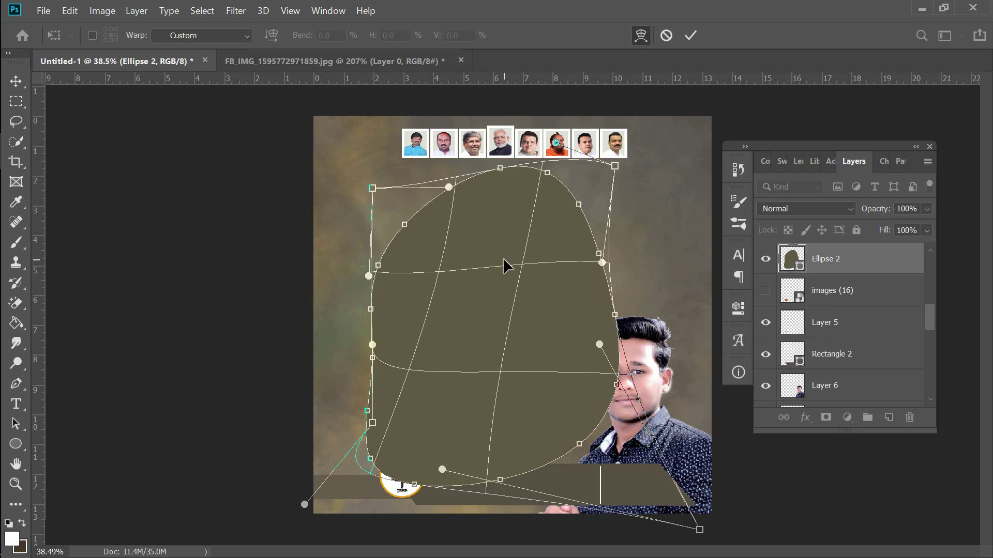
left_click_drag(502, 258, 480, 278)
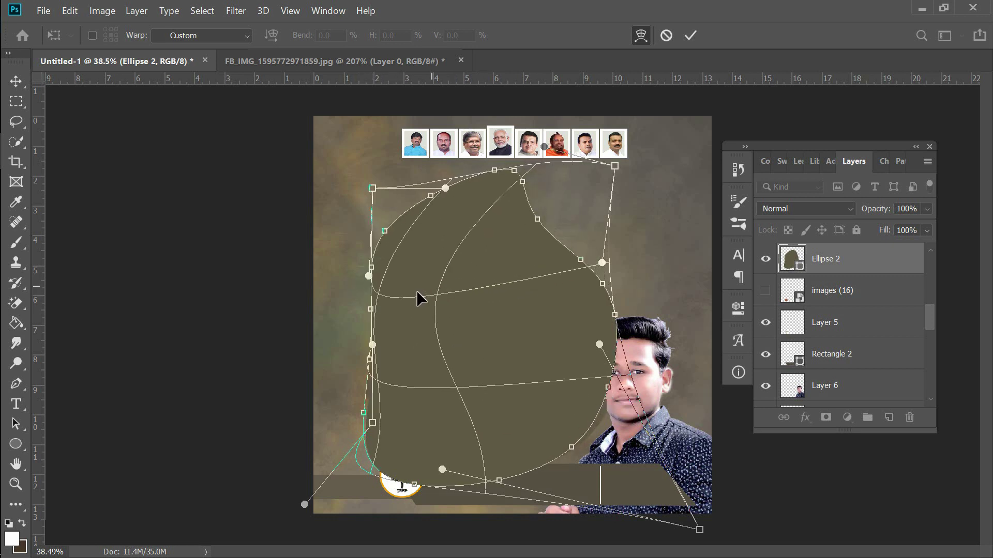
left_click(688, 31)
Restack Ellipse 2 below the bottom bands and move the blob to the poster's right side.
mouse_move(476, 333)
left_mouse_down()
mouse_move(447, 313)
mouse_move(457, 306)
left_mouse_up()
mouse_move(837, 259)
left_mouse_down()
mouse_move(896, 508)
mouse_move(852, 376)
left_mouse_up()
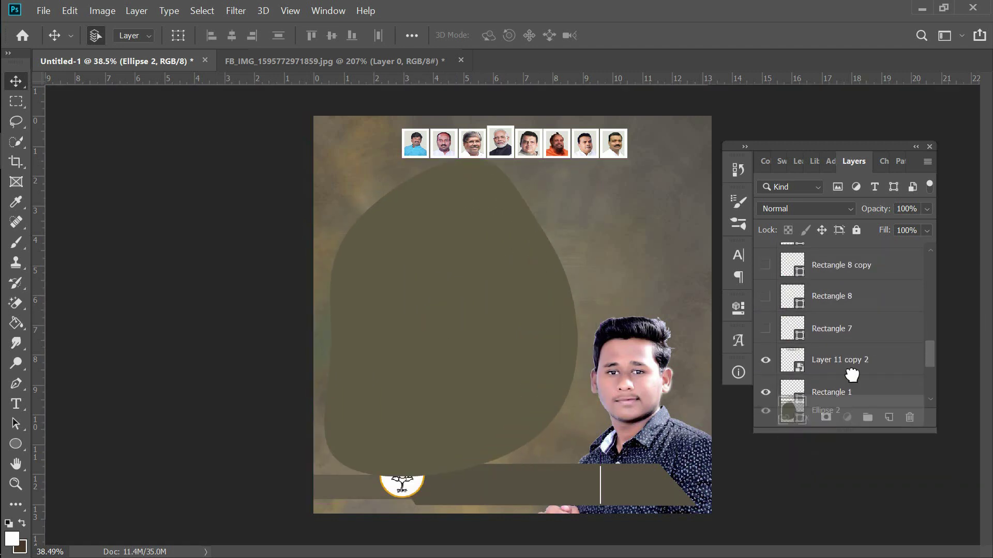
left_click_drag(852, 376, 834, 345)
left_click_drag(450, 309, 446, 309)
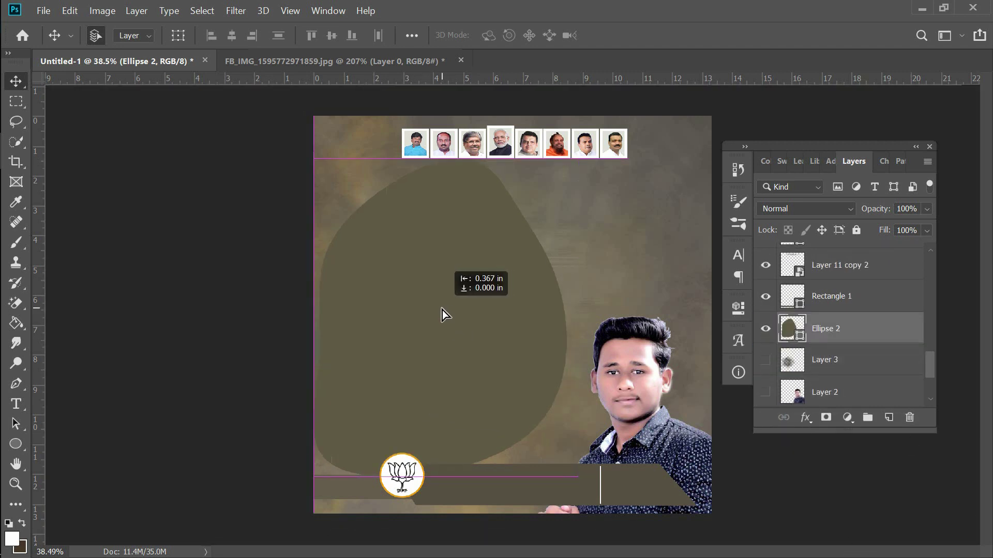
left_click(623, 364)
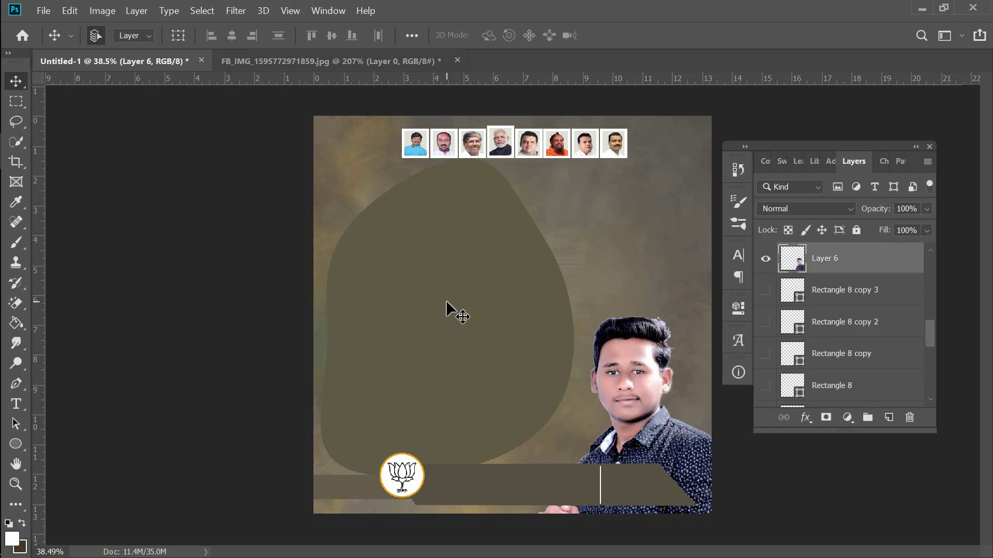
left_click_drag(448, 311, 583, 306)
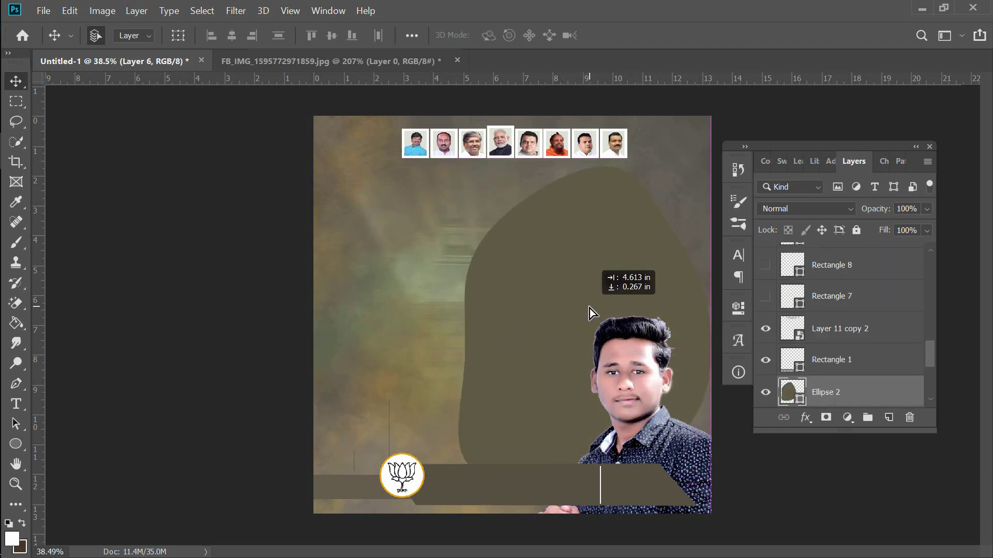
Put the man's photo layer above the blob as a clipping mask and reposition it.
left_click_drag(628, 368, 587, 283)
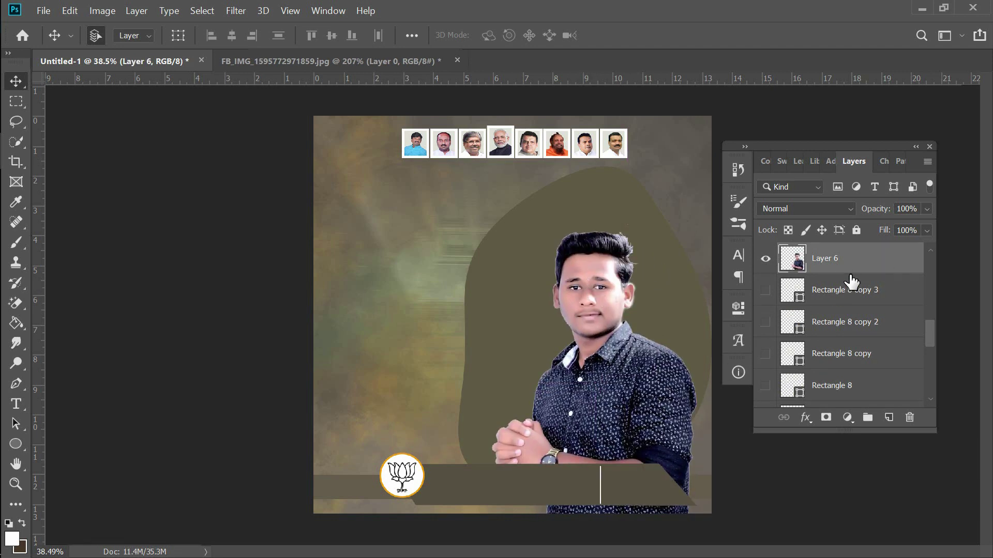
mouse_move(851, 282)
left_mouse_down()
mouse_move(867, 302)
mouse_move(865, 294)
left_mouse_up()
right_click(871, 265)
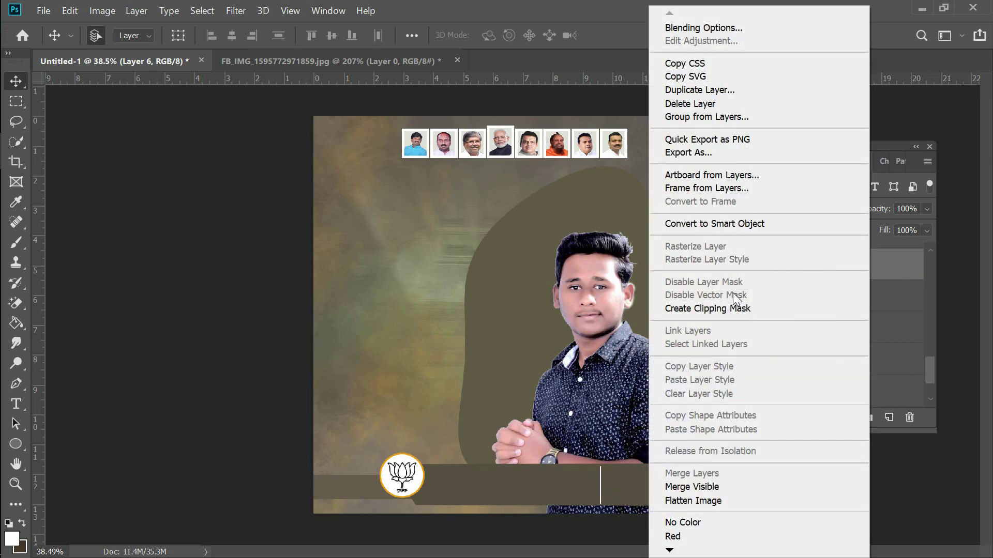
left_click(731, 309)
left_click_drag(607, 258, 602, 223)
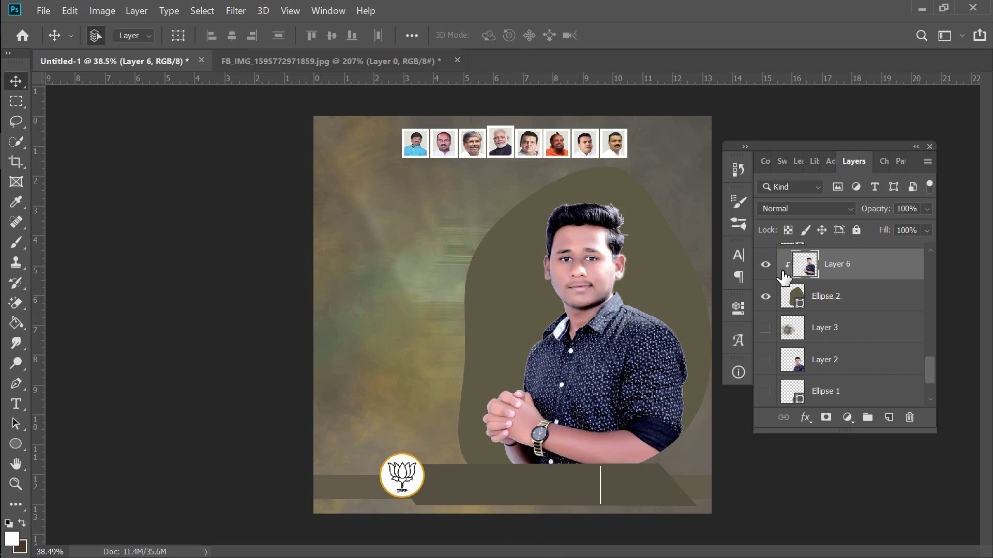
Hide the clipped photo blob, the bottom bands, the vertical line and the lotus logo.
left_click(764, 296)
left_click(764, 296)
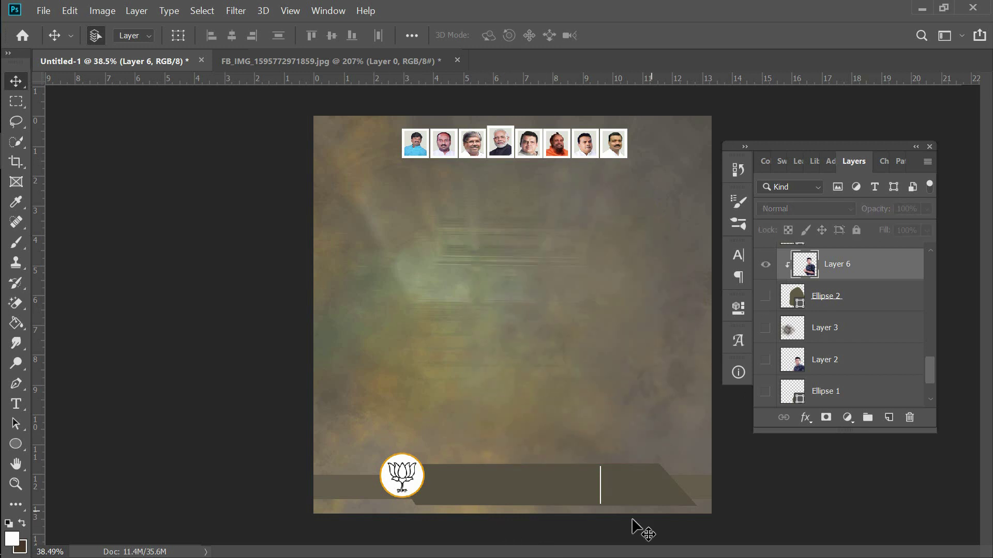
left_click(473, 484)
left_click(766, 258)
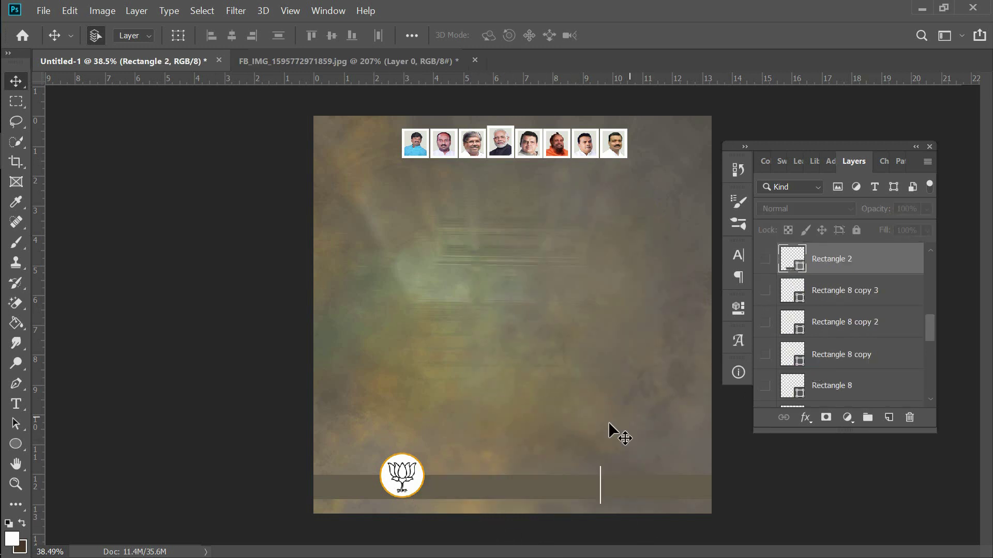
left_click(565, 501)
left_click(768, 393)
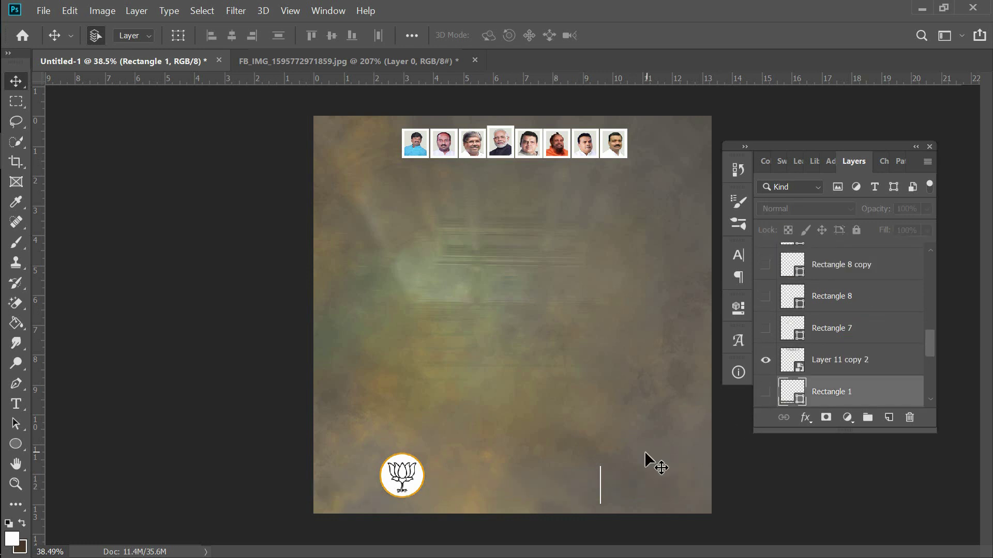
left_click(600, 496)
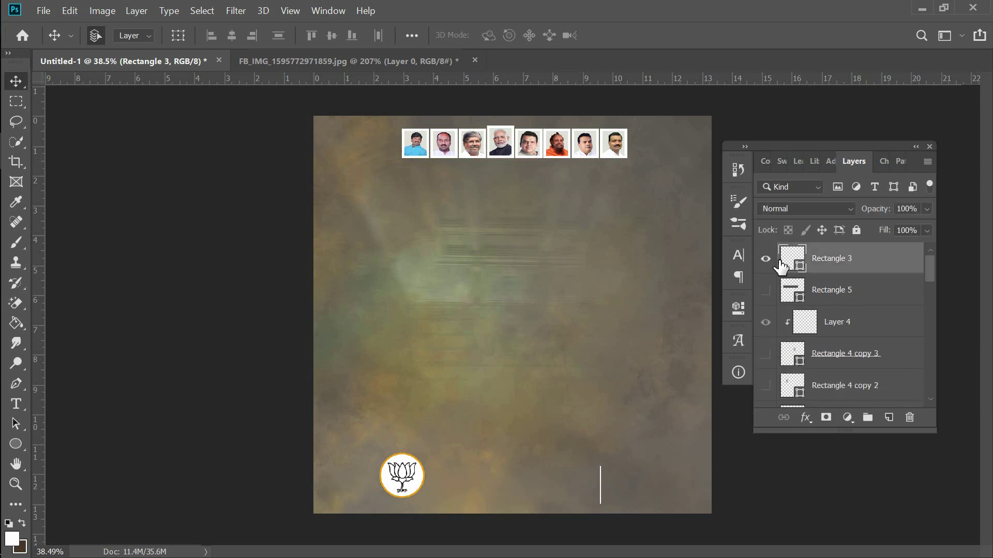
left_click(766, 258)
left_click(414, 496)
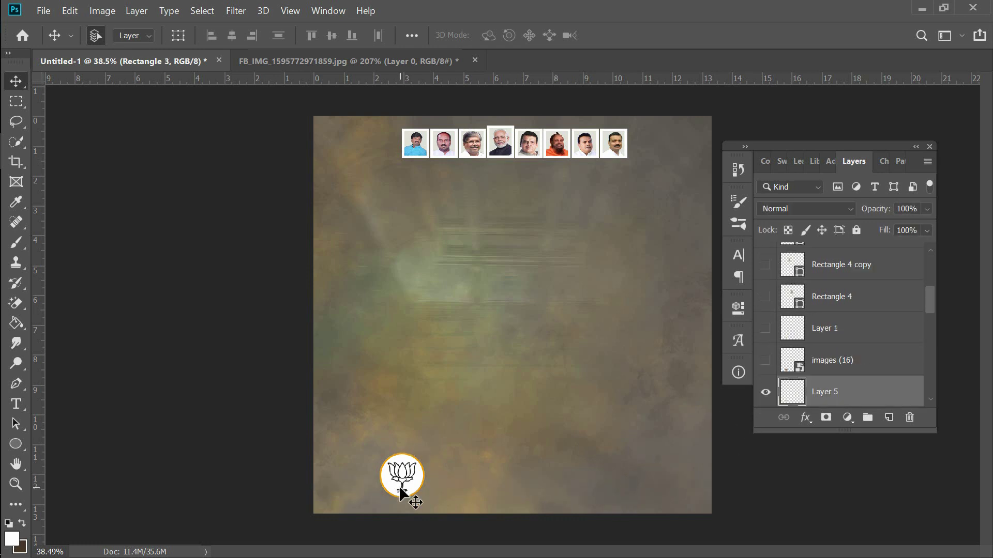
left_click(765, 393)
Draw an olive-grey circle near the poster's lower left and move it up-left.
left_click(25, 438)
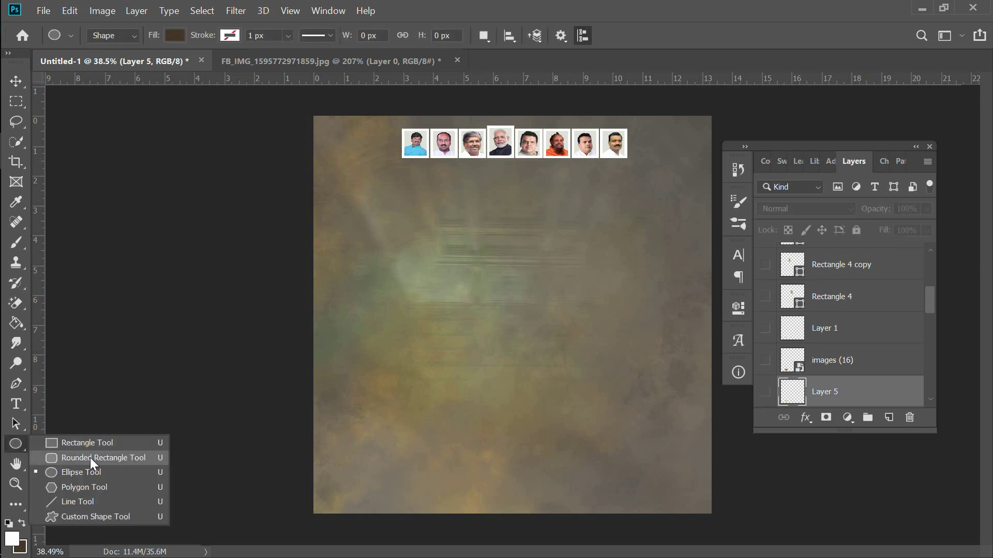
left_click(89, 473)
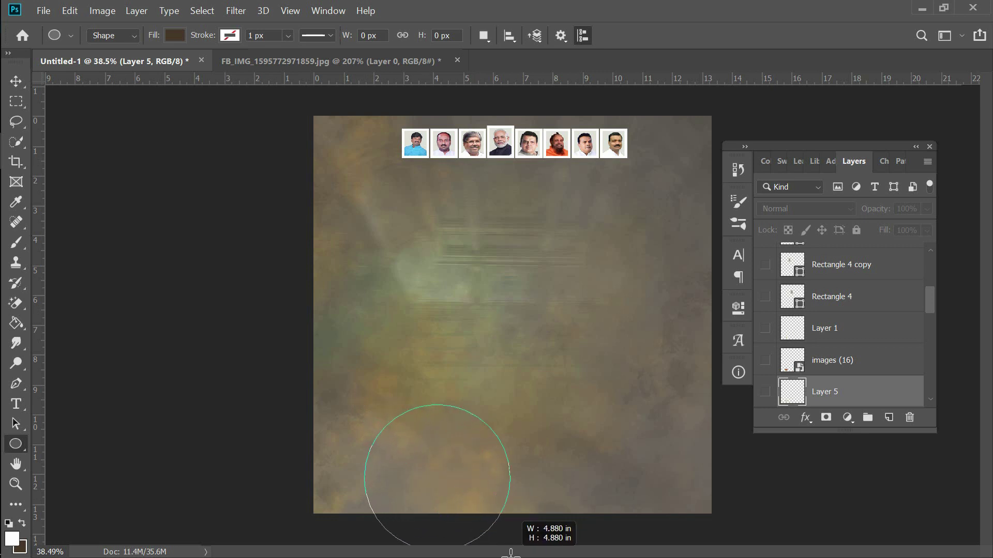
left_click_drag(365, 406, 511, 552)
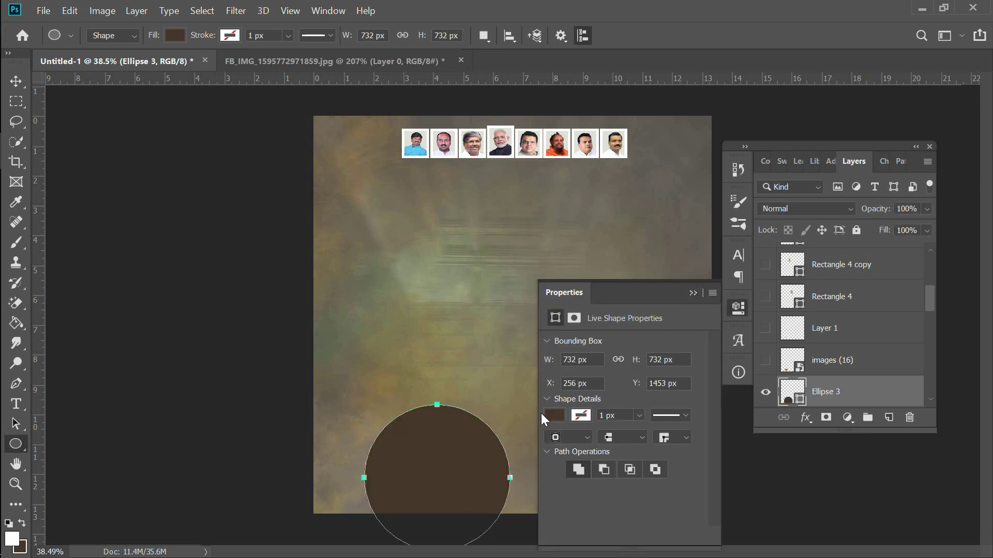
left_click(554, 415)
left_click(556, 394)
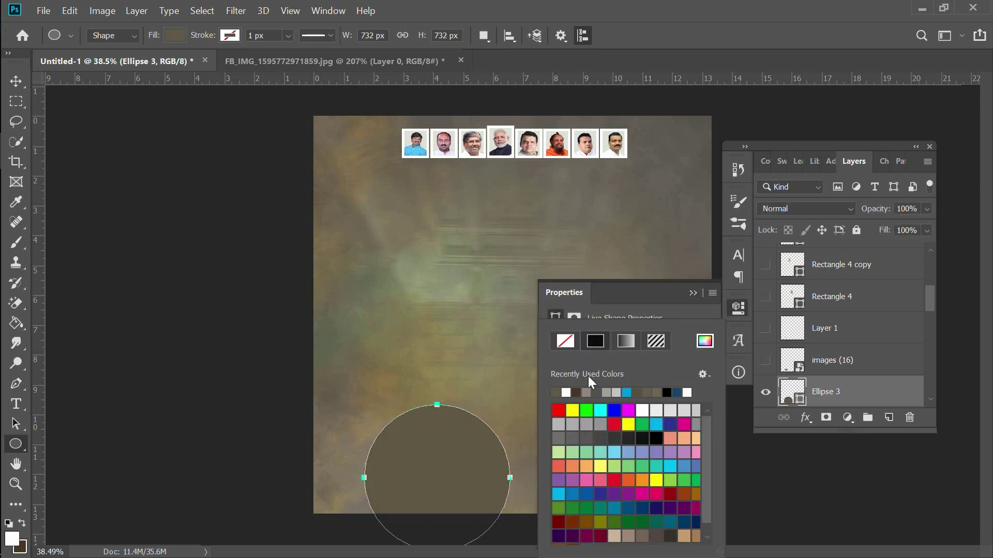
left_click(693, 295)
left_click(19, 84)
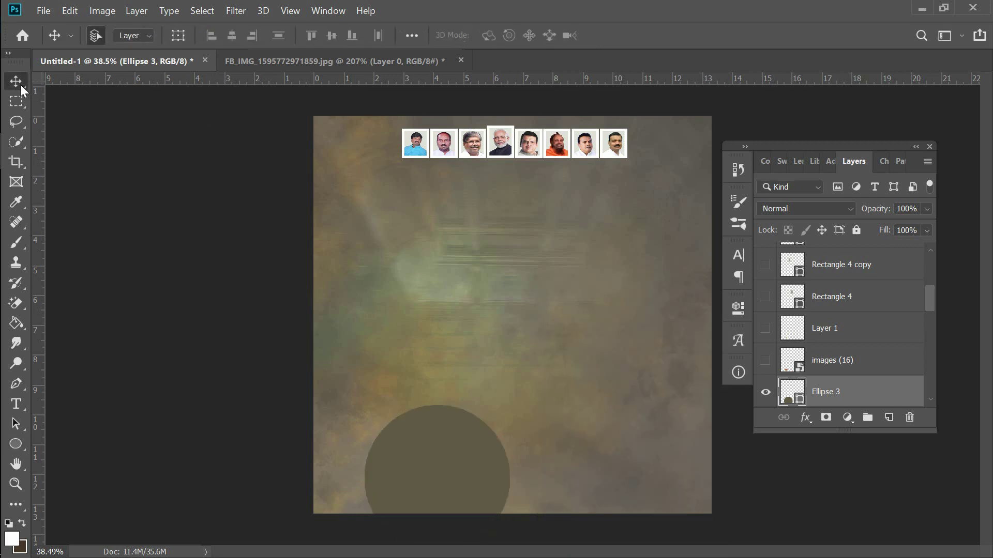
left_click_drag(455, 450, 435, 401)
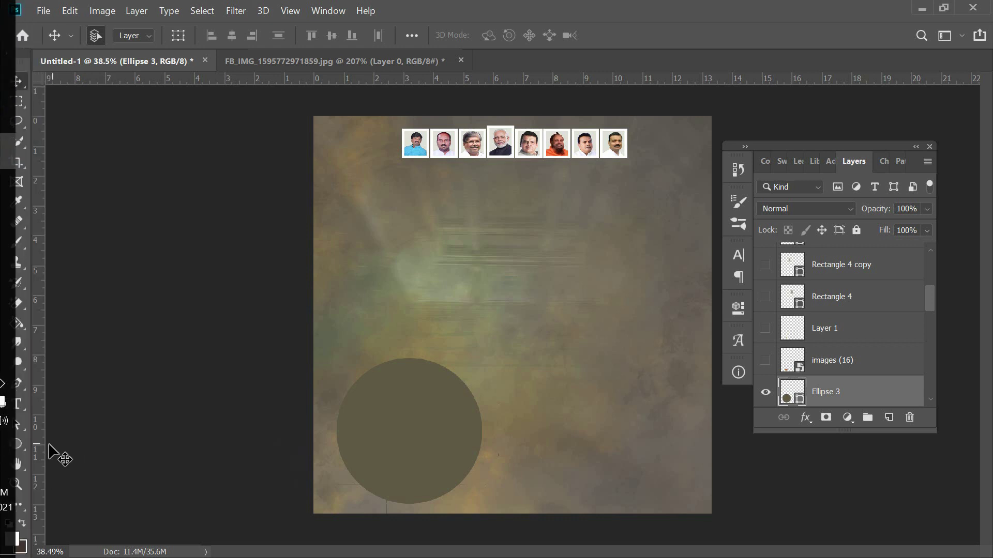
Show the skewed Rectangle 2 band, shift it slightly right, and settle the circle above it.
left_click(16, 441)
left_click(89, 439)
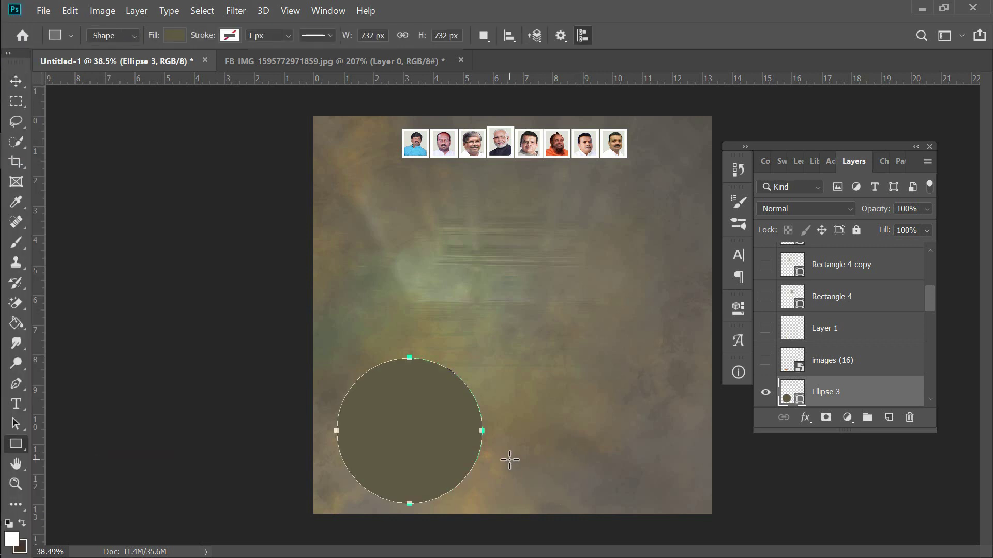
scroll(820, 323, "up", 1)
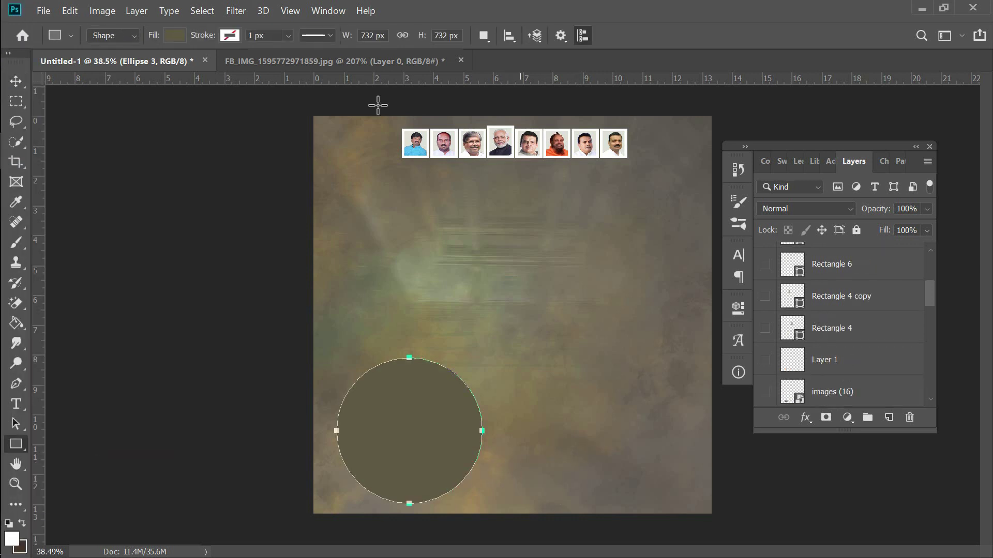
left_click(15, 81)
scroll(791, 331, "down", 3)
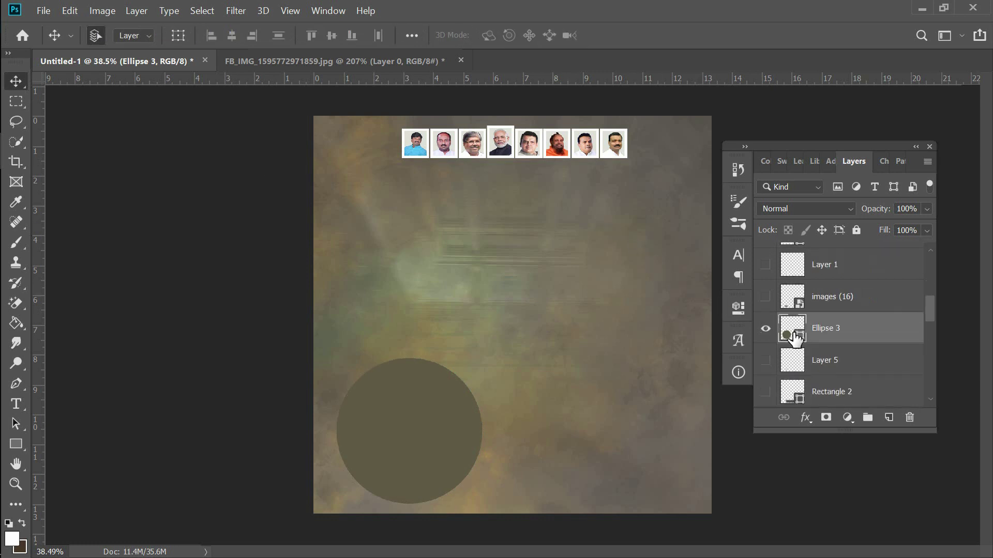
scroll(818, 346, "up", 2)
scroll(813, 344, "down", 1)
scroll(793, 388, "down", 1)
scroll(782, 388, "down", 2)
left_click(766, 328)
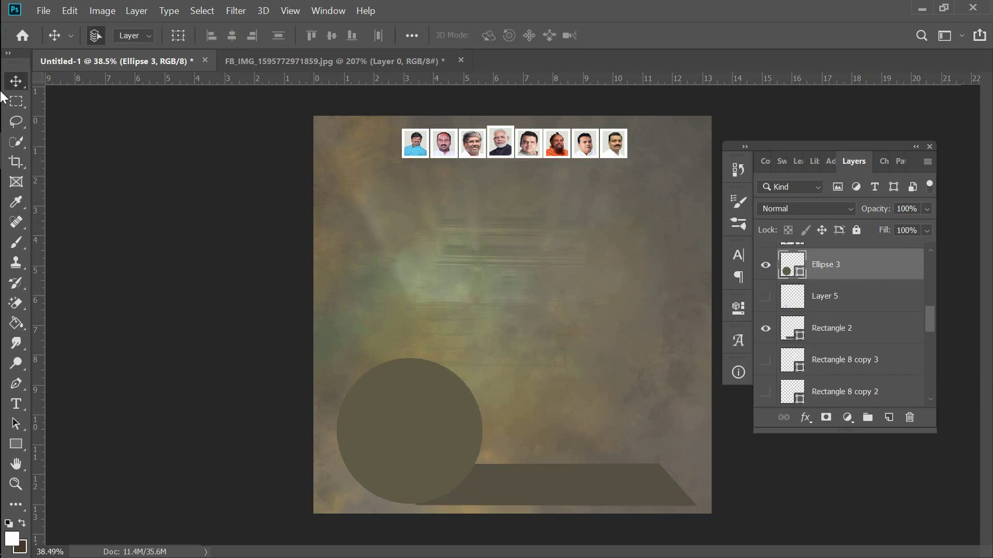
left_click_drag(610, 491, 623, 492)
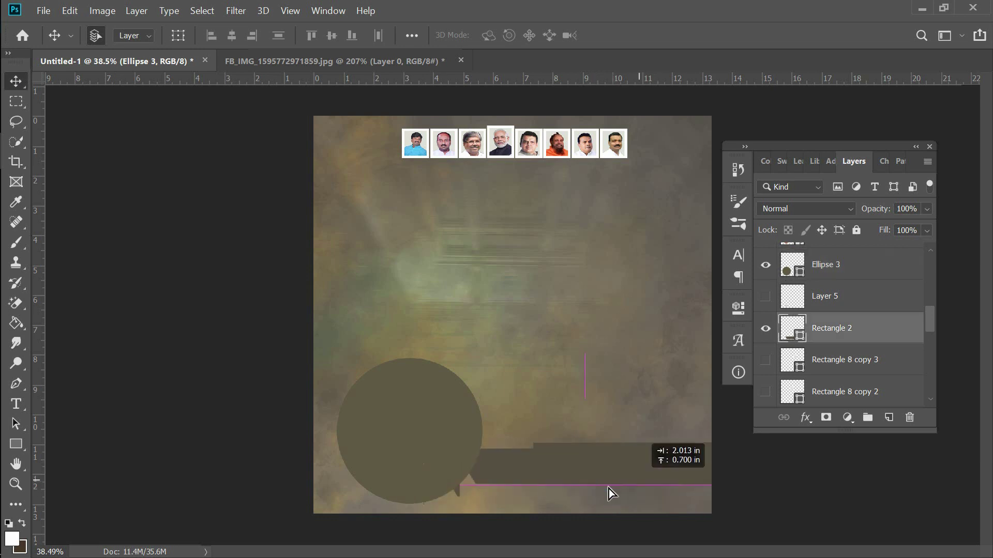
mouse_move(464, 403)
left_mouse_down()
mouse_move(477, 362)
mouse_move(416, 444)
left_mouse_up()
left_click(498, 486)
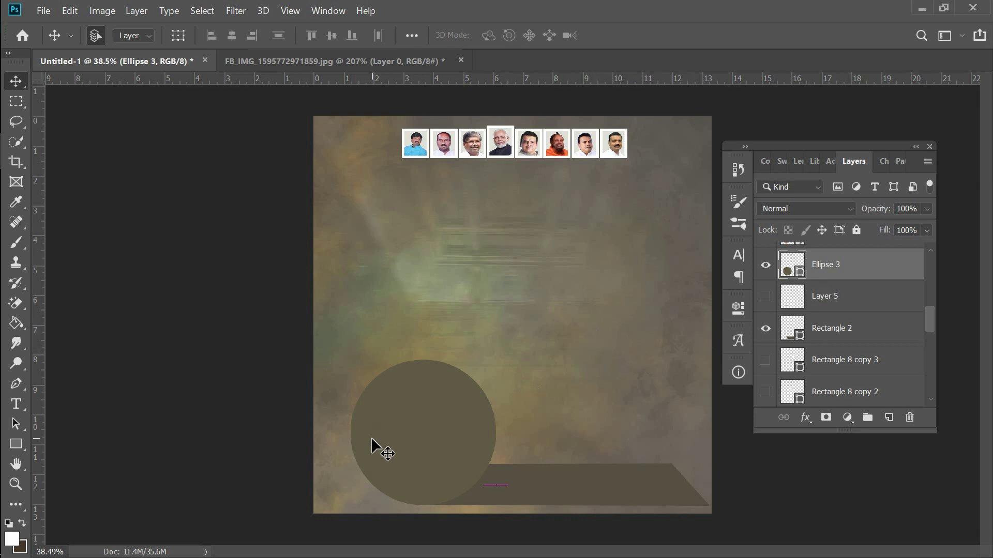
Warp the lower-left olive circle (Ellipse 3) into an irregular rounded blob and shift it left.
key("ctrl+t")
left_click(640, 35)
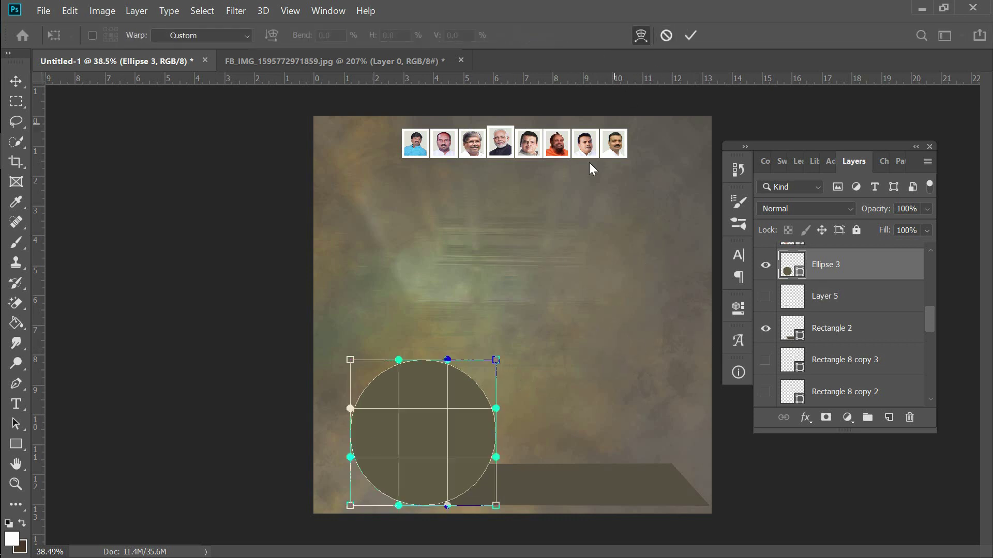
mouse_move(444, 355)
left_mouse_down()
mouse_move(454, 327)
mouse_move(448, 351)
left_mouse_up()
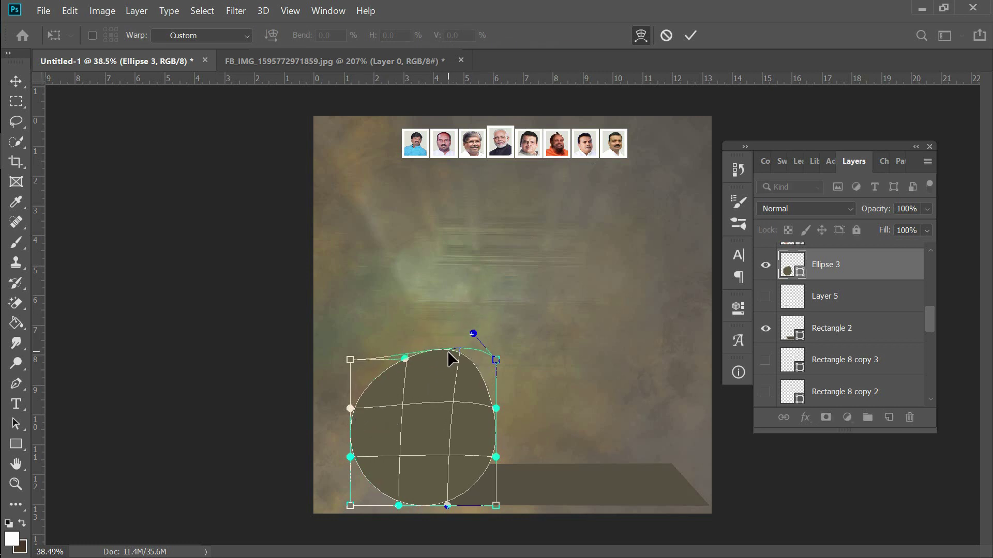
mouse_move(350, 457)
left_mouse_down()
mouse_move(373, 438)
mouse_move(398, 436)
left_mouse_up()
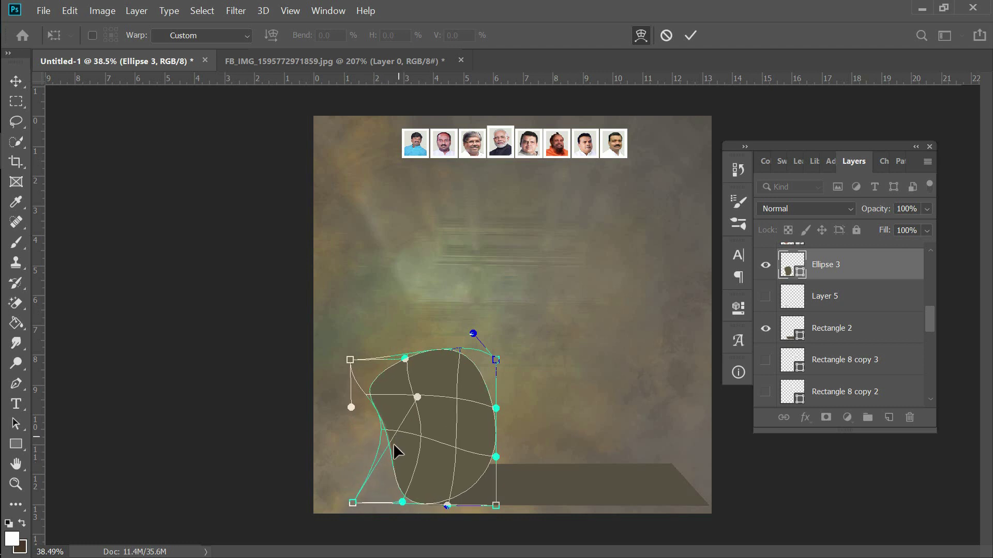
left_click(687, 40)
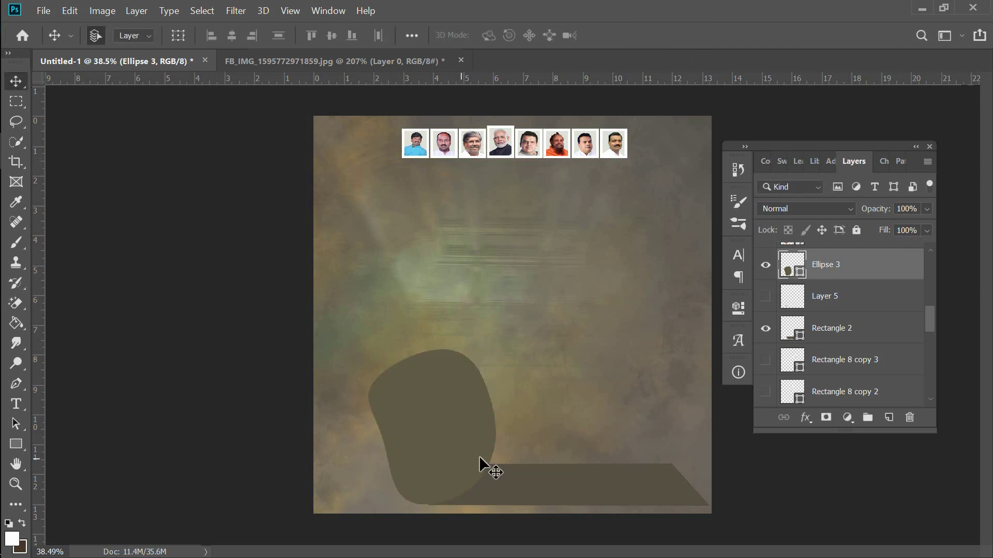
left_click_drag(448, 425, 435, 428)
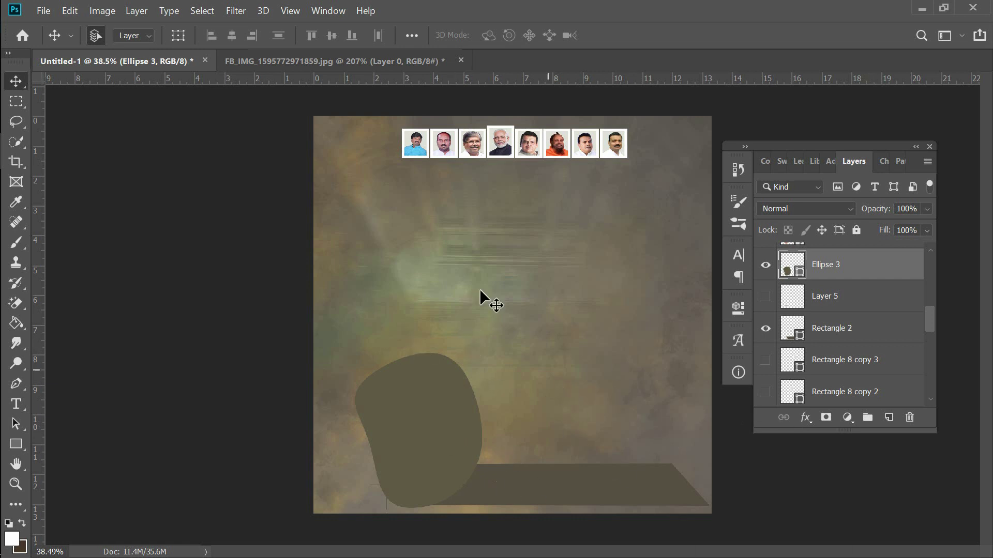
Move the blob and skewed band up, then draw a wide olive rectangle across the middle.
left_click_drag(455, 370, 519, 326)
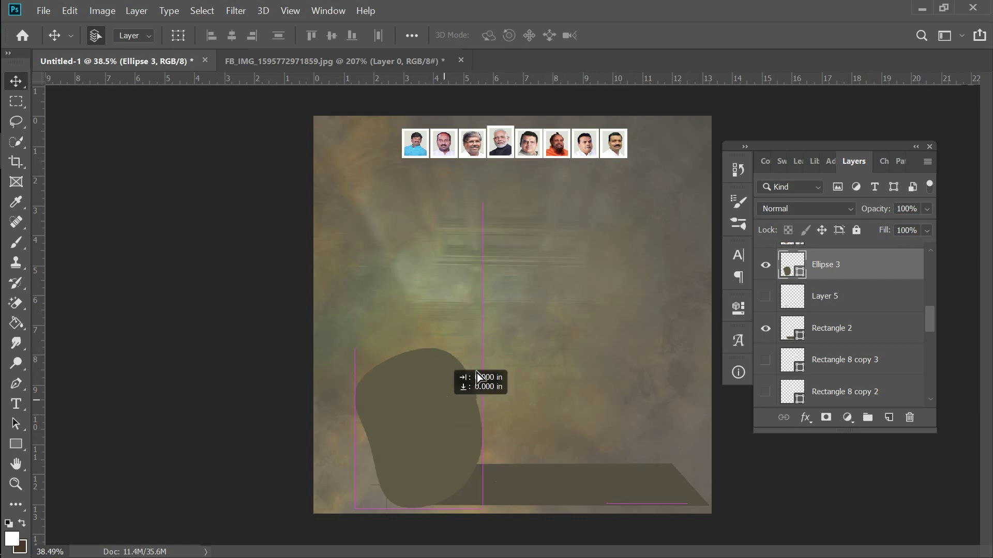
mouse_move(571, 482)
left_mouse_down()
mouse_move(530, 490)
mouse_move(540, 476)
mouse_move(520, 213)
left_mouse_up()
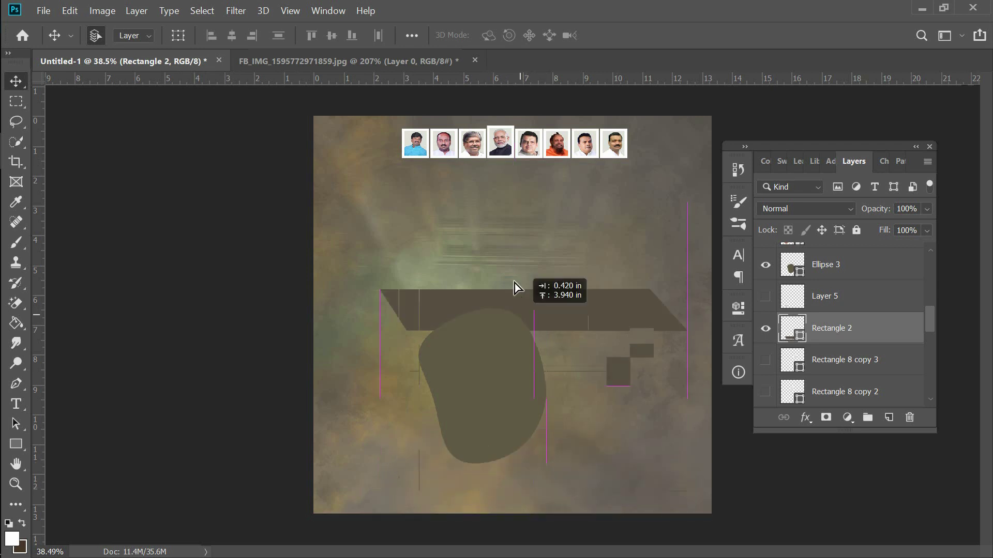
left_click(20, 442)
left_click(100, 442)
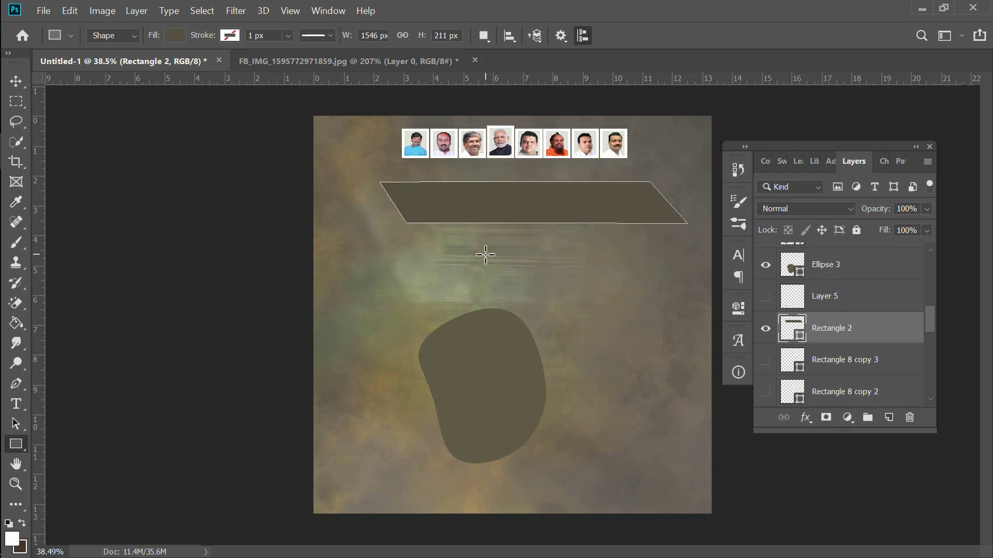
left_click_drag(350, 249, 688, 291)
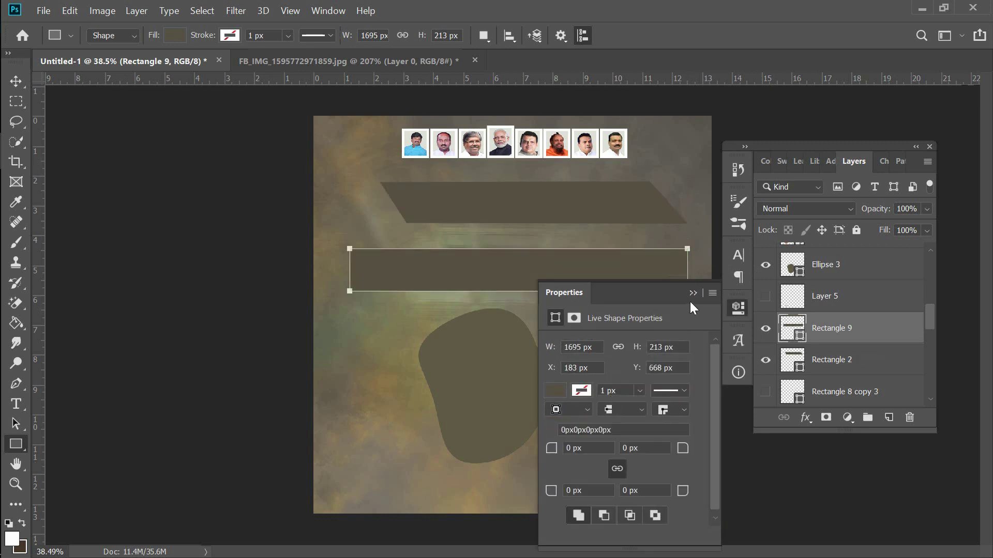
left_click(693, 294)
left_click(22, 87)
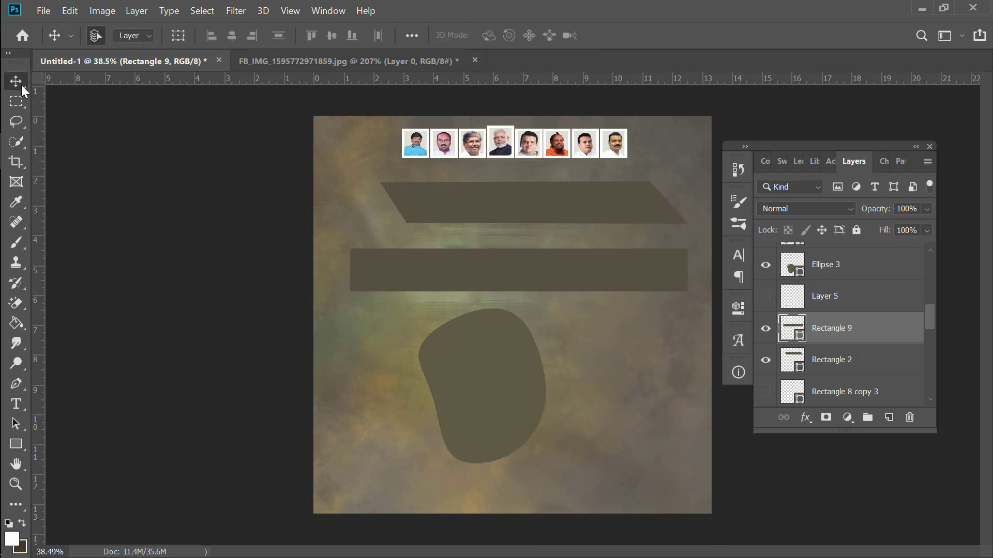
key("ctrl+t")
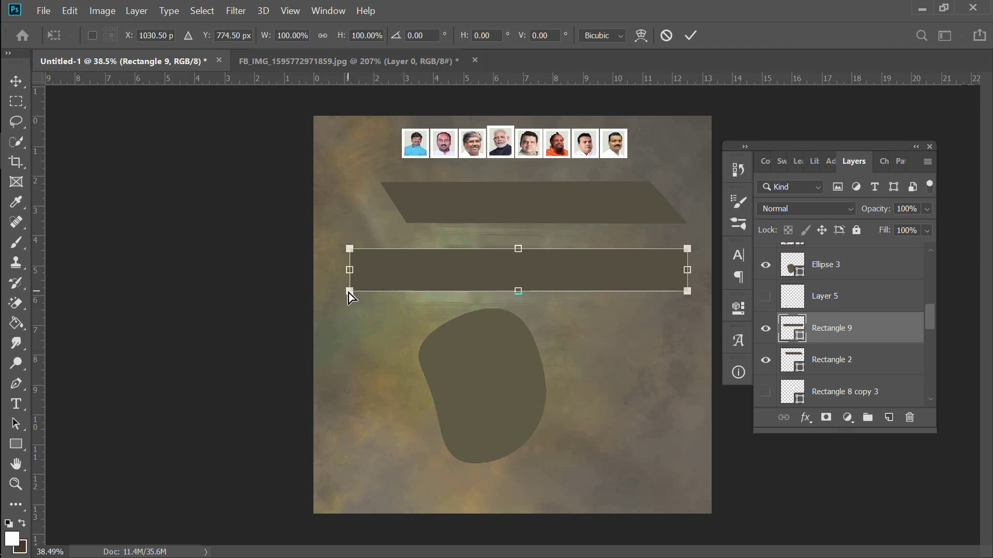
Try skewing the middle band's corner, then undo and cancel the transform.
left_click_drag(348, 293, 370, 283)
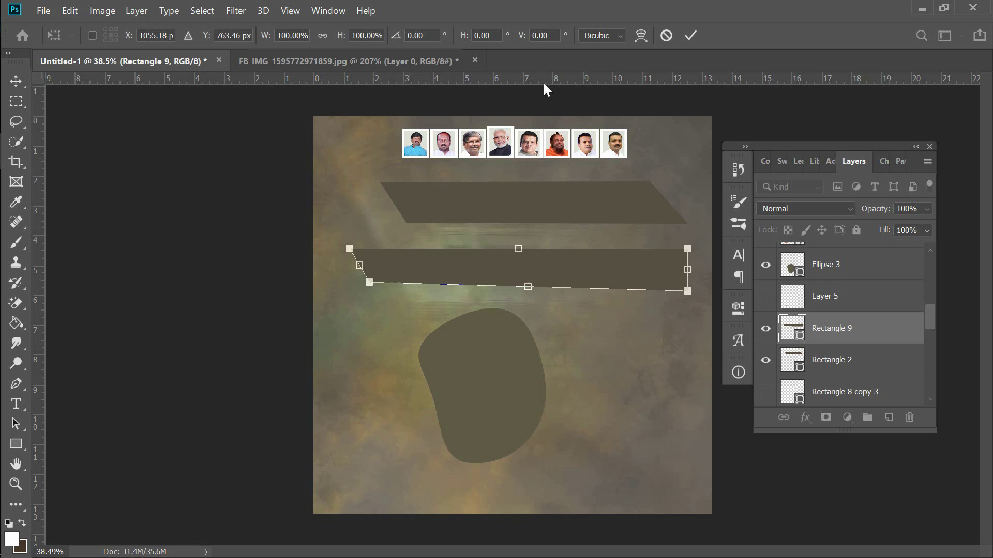
key("ctrl+z")
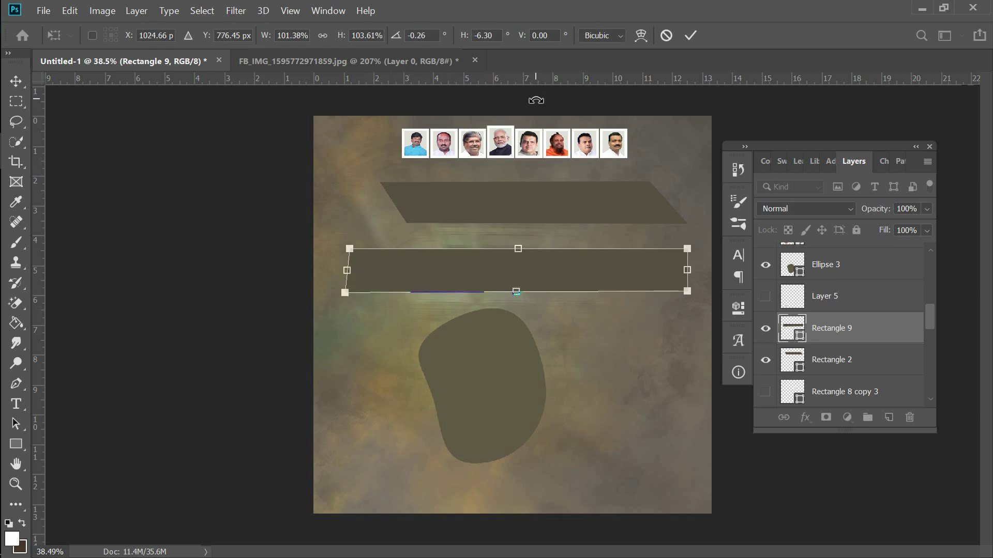
left_click(667, 34)
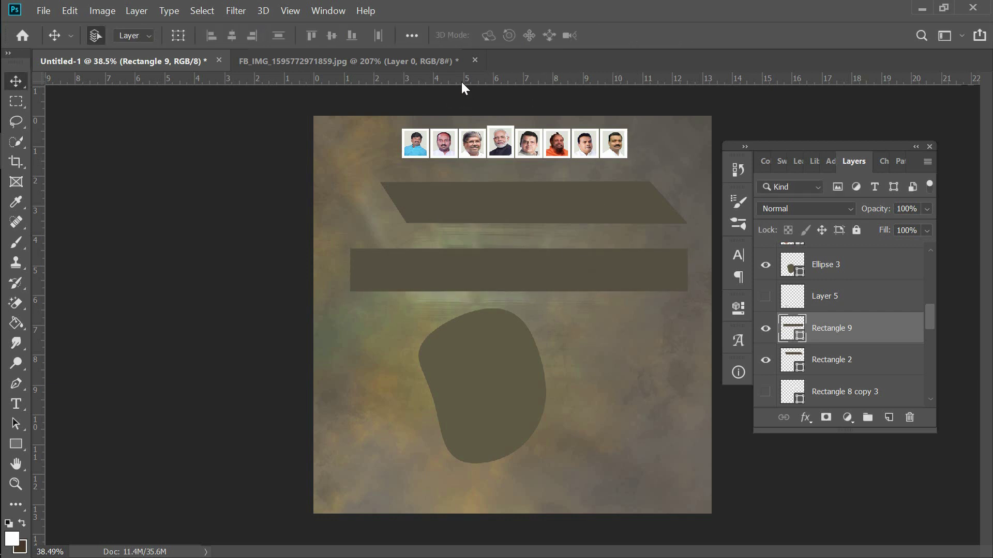
Add horizontal guides along the middle band's top and bottom edges.
left_click_drag(464, 80, 498, 117)
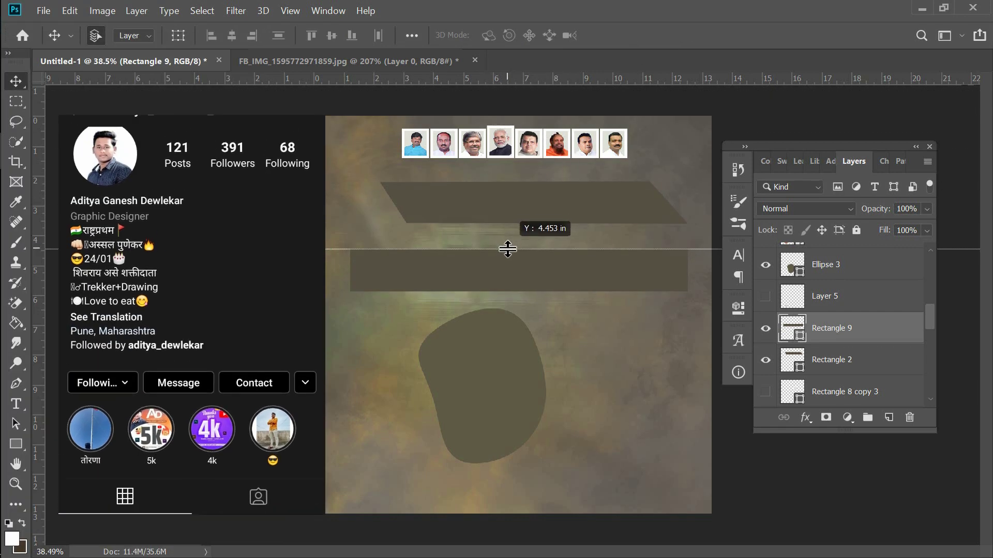
left_click_drag(498, 116, 507, 249)
left_click_drag(509, 81, 558, 292)
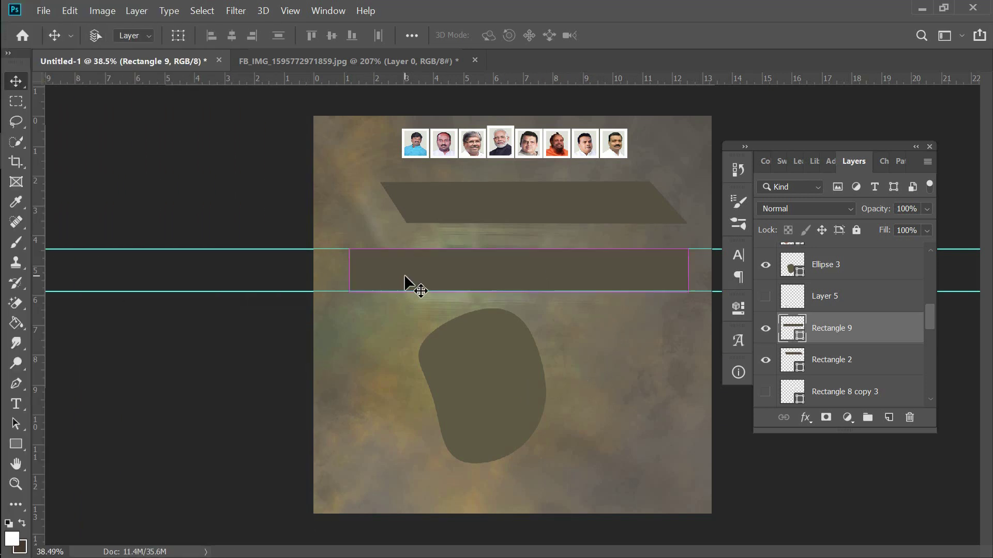
Skew Rectangle 9's left and right ends into a parallelogram matching the upper band.
key("ctrl+t")
left_click_drag(347, 295, 386, 293)
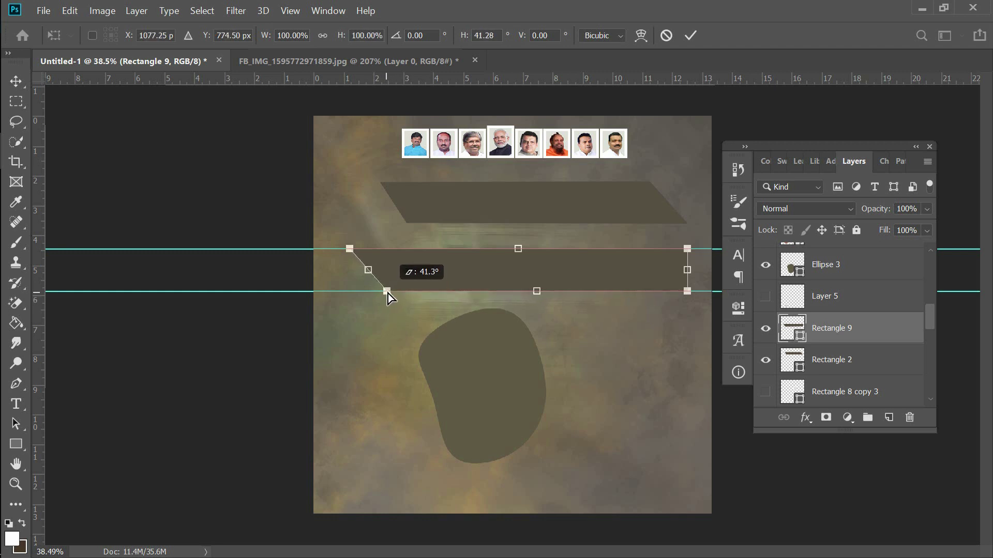
left_click_drag(386, 294, 390, 293)
left_click_drag(688, 249, 654, 248)
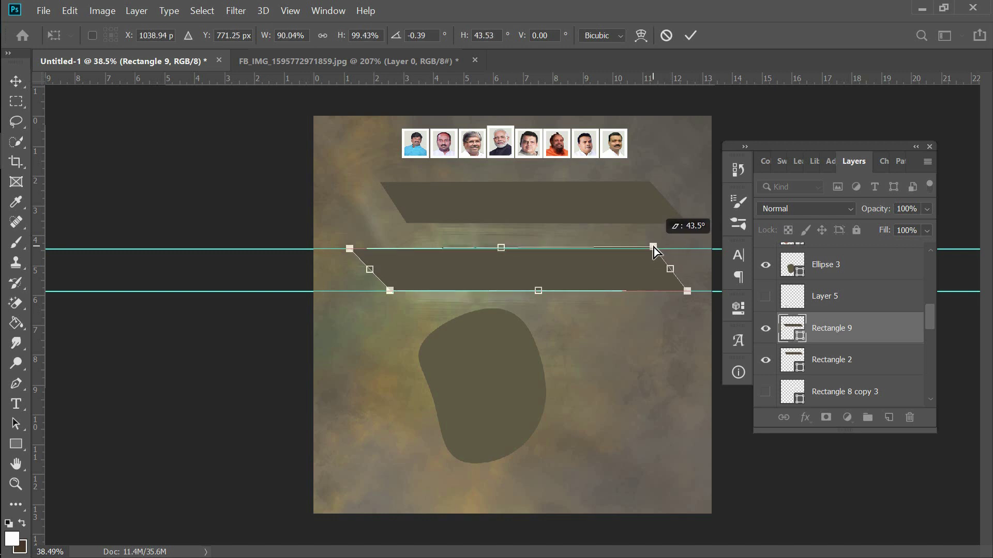
left_click_drag(655, 247, 651, 250)
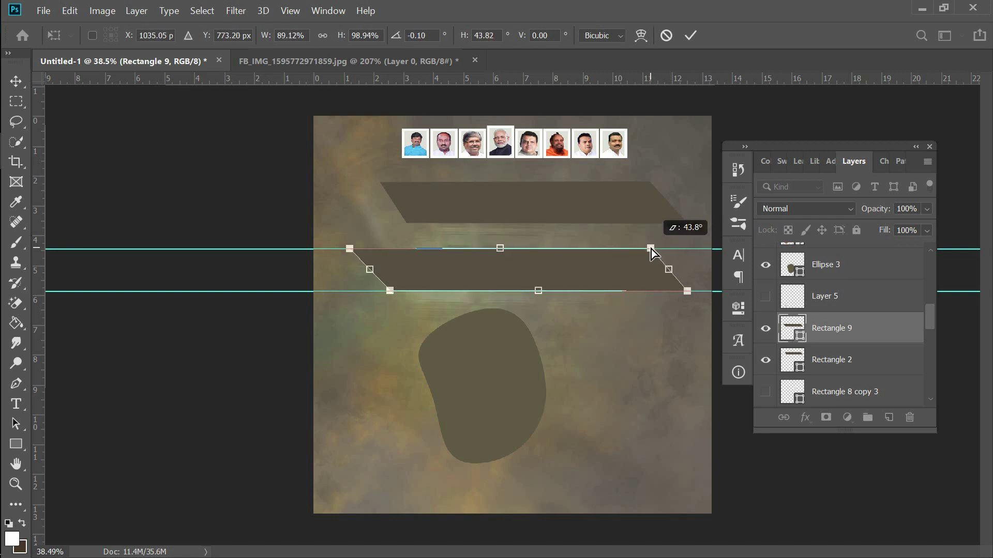
left_click(691, 35)
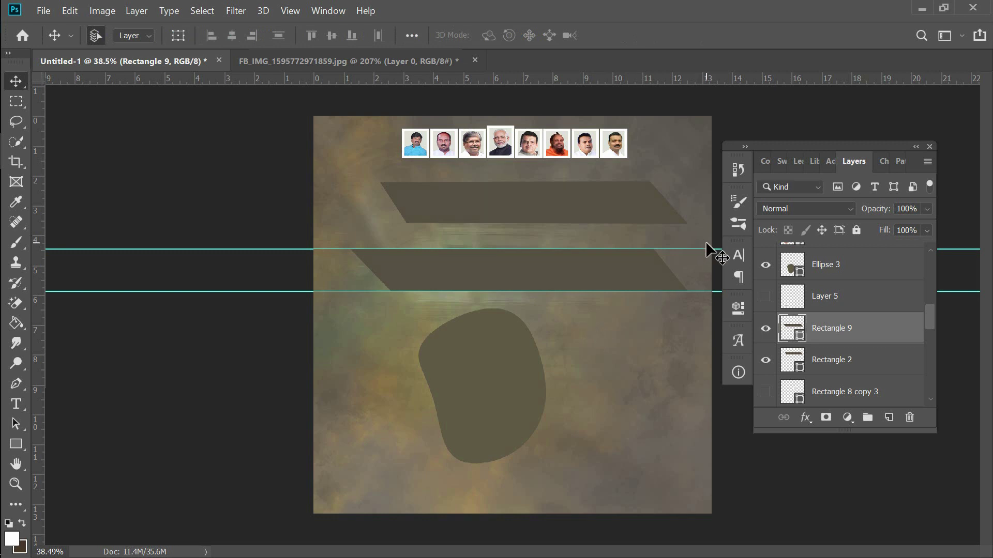
Drag both guides back into the ruler and reposition the band under the upper one.
left_click_drag(700, 249, 704, 78)
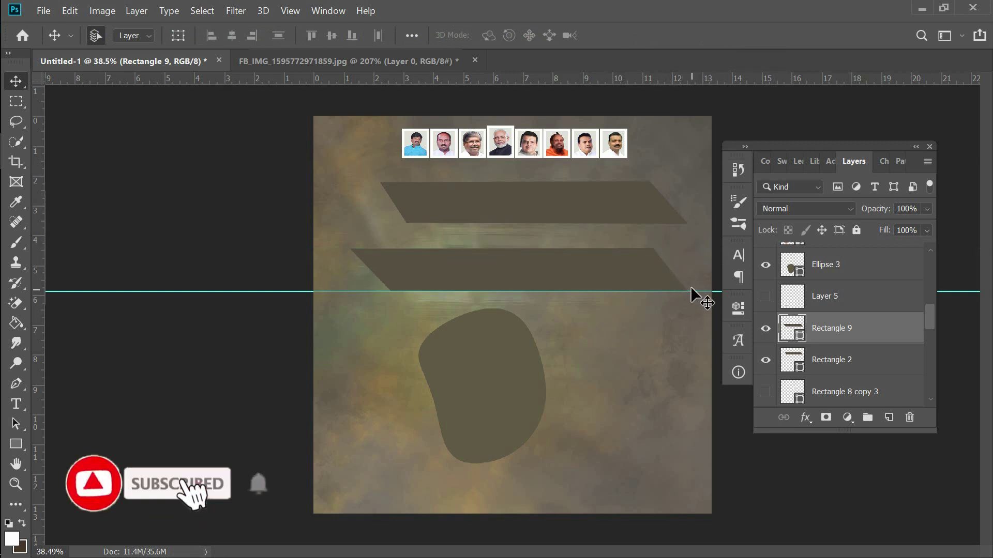
left_click_drag(694, 291, 708, 78)
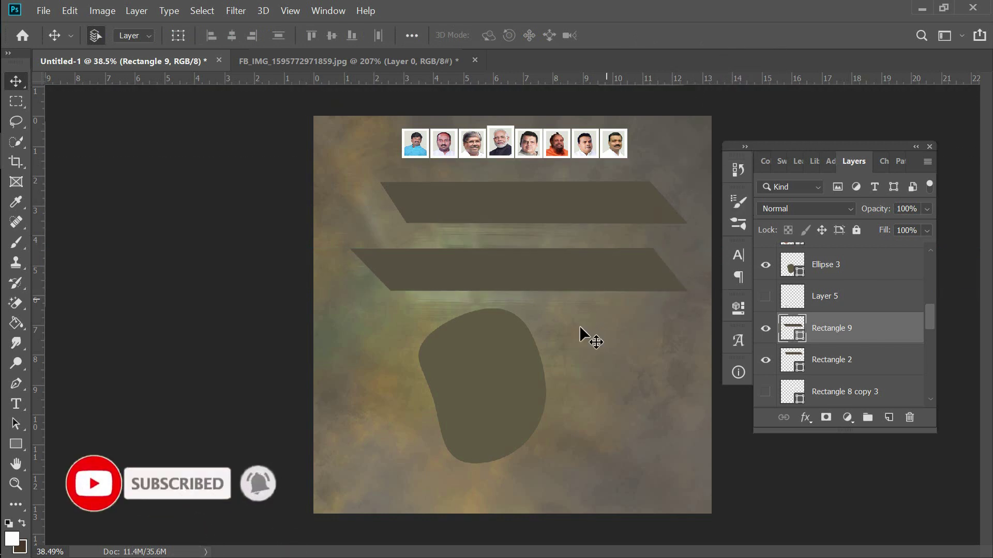
left_click_drag(491, 286, 607, 496)
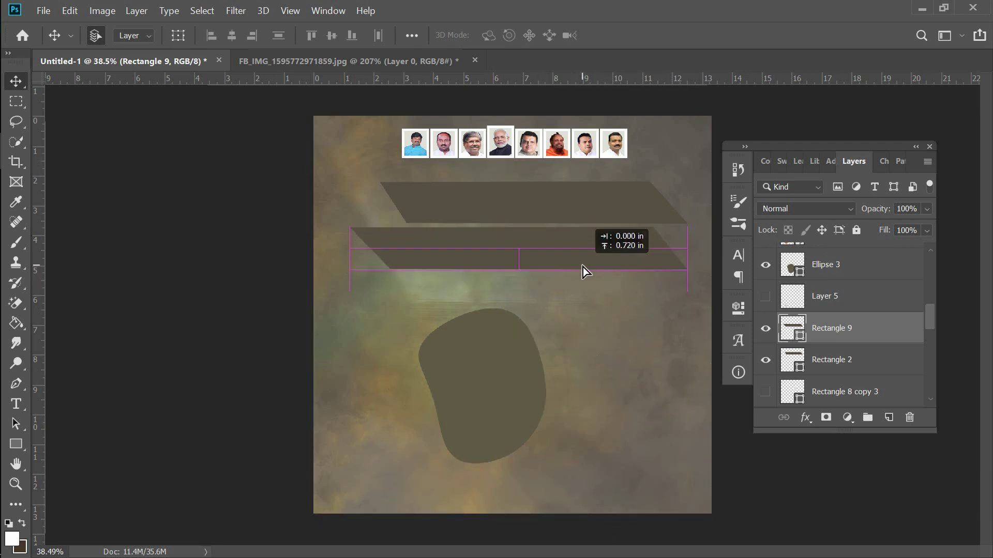
mouse_move(607, 498)
left_mouse_down()
mouse_move(591, 268)
mouse_move(522, 262)
left_mouse_up()
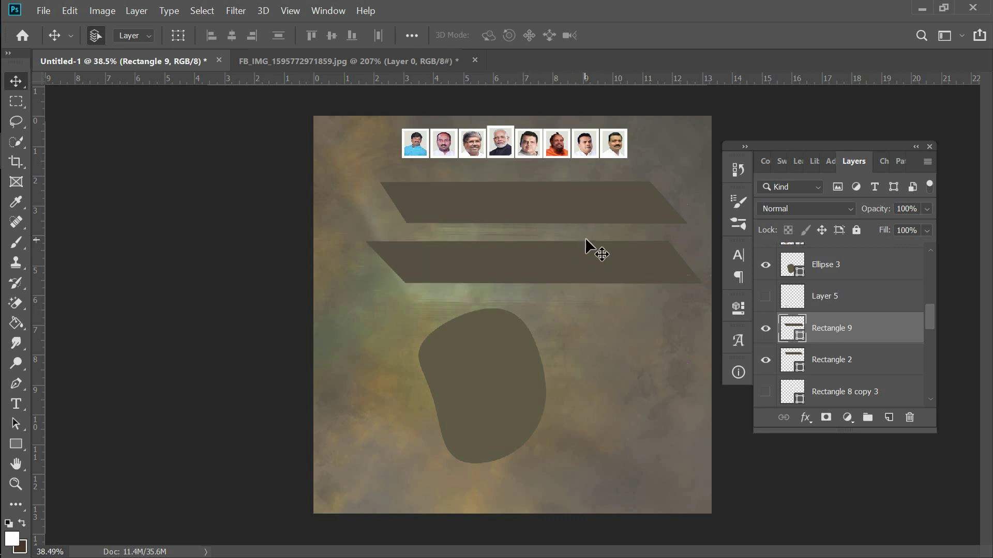
Nudge Rectangle 9 a few pixels left to sit neatly under the upper band.
left_click_drag(503, 277, 497, 279)
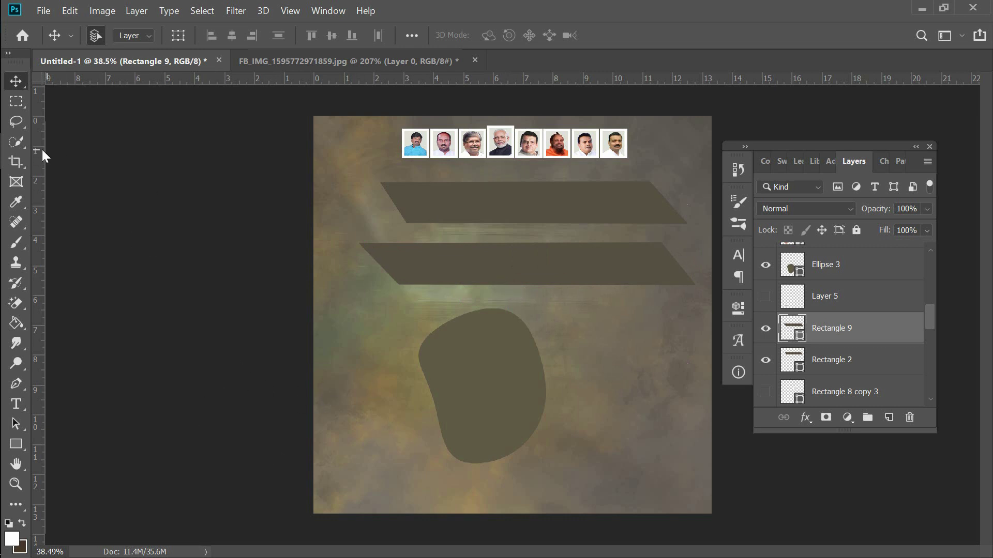
Browse the Desktop in File Explorer, then show Photoshop's Open Recent file list.
left_click(23, 114)
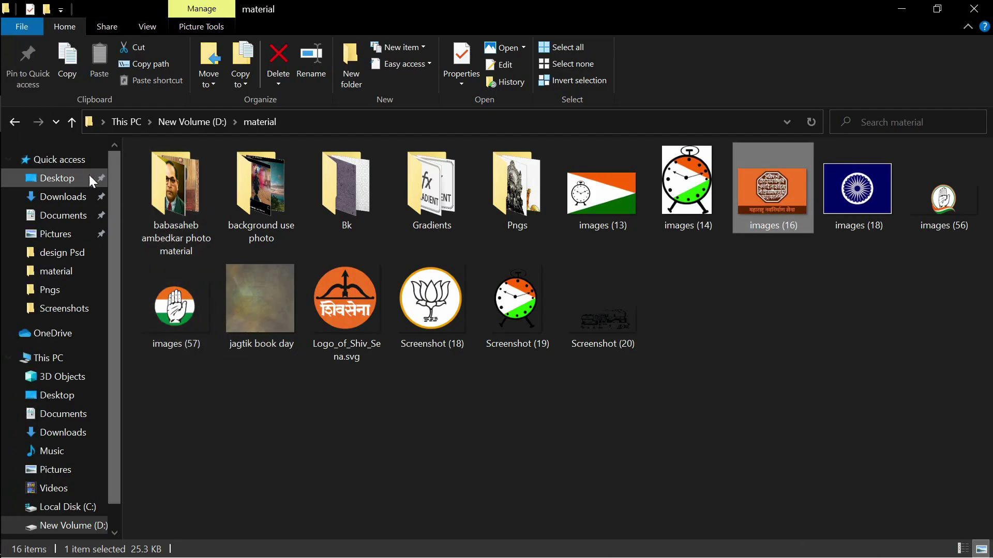
left_click(77, 178)
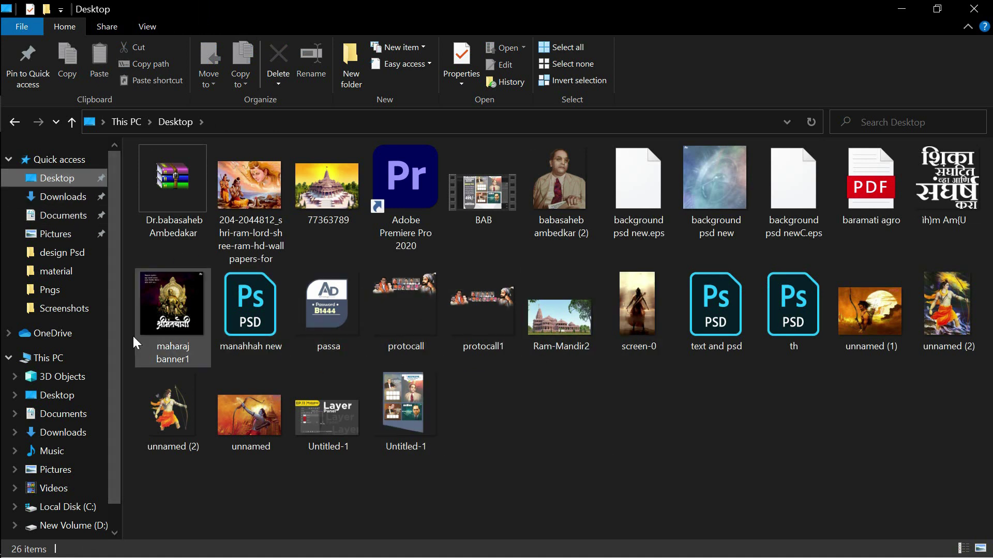
left_click(6, 150)
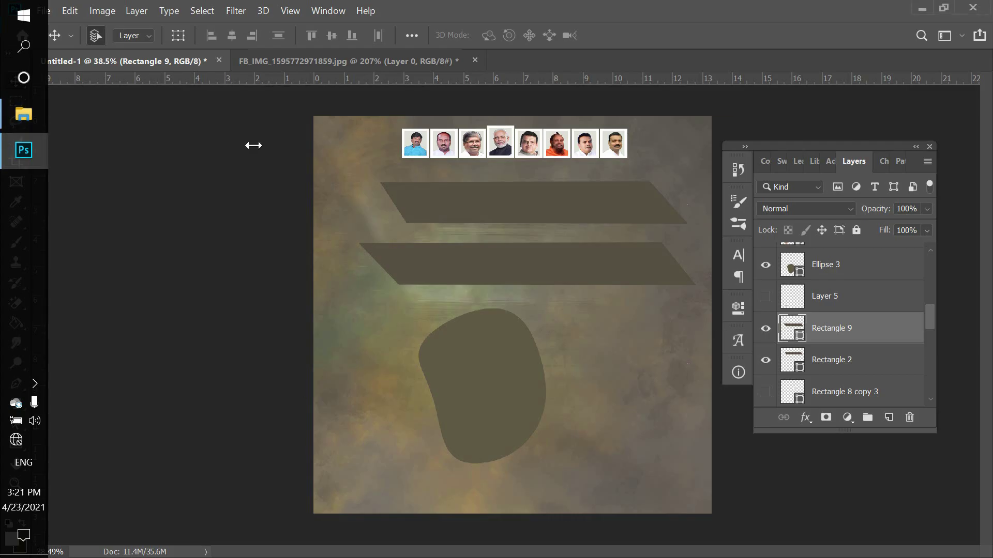
left_click(43, 10)
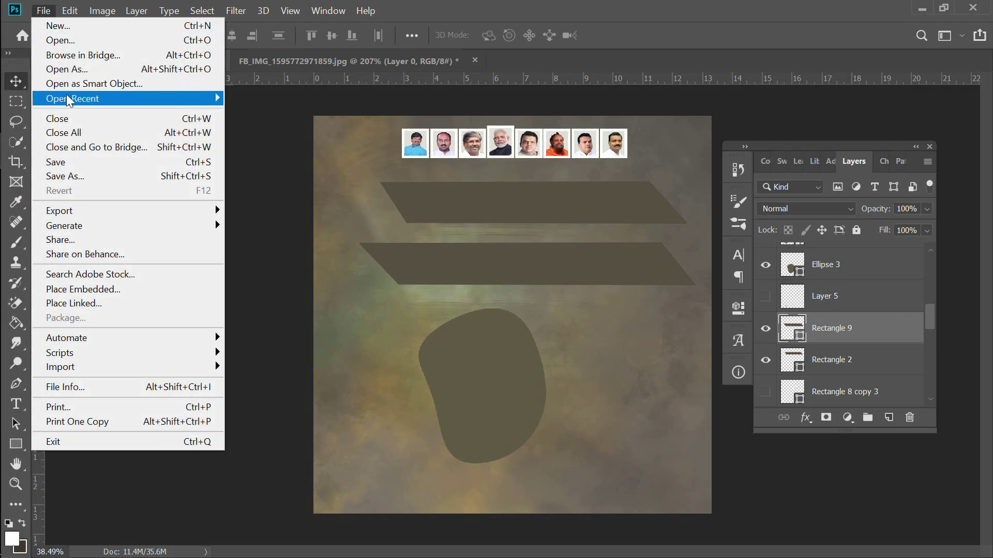
mouse_move(73, 99)
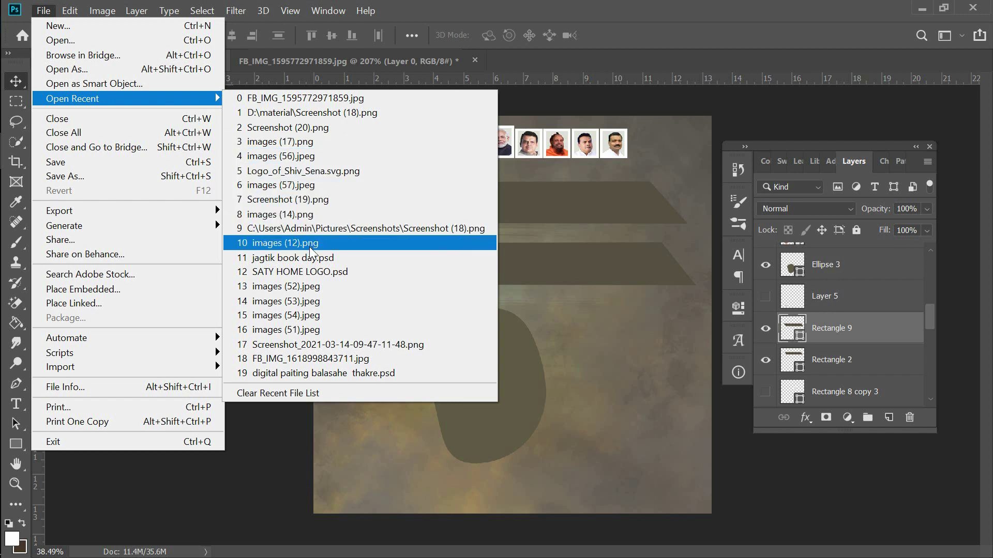
Open SATY HOME LOGO.psd and drag its logo layer into the Untitled-1 poster.
left_click(305, 272)
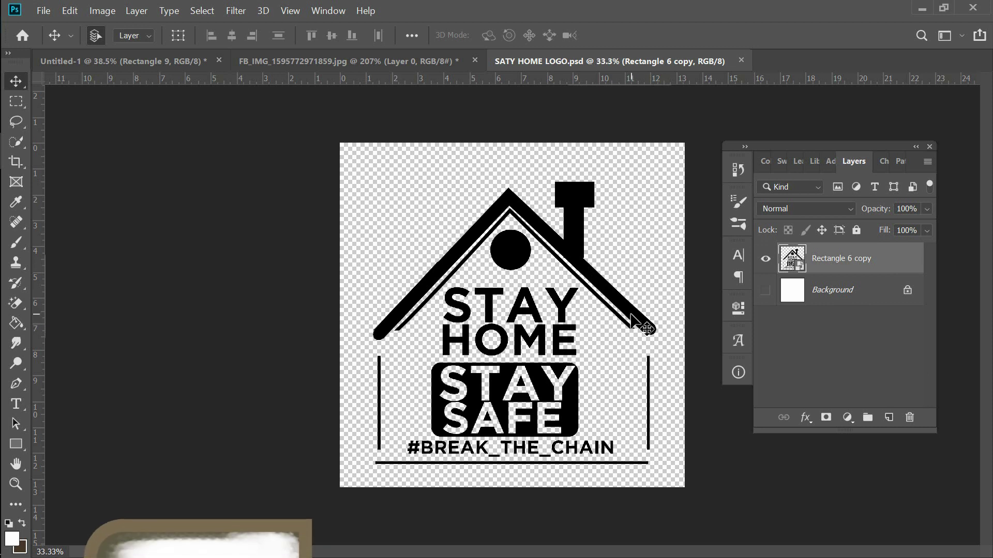
left_click_drag(423, 195, 573, 306)
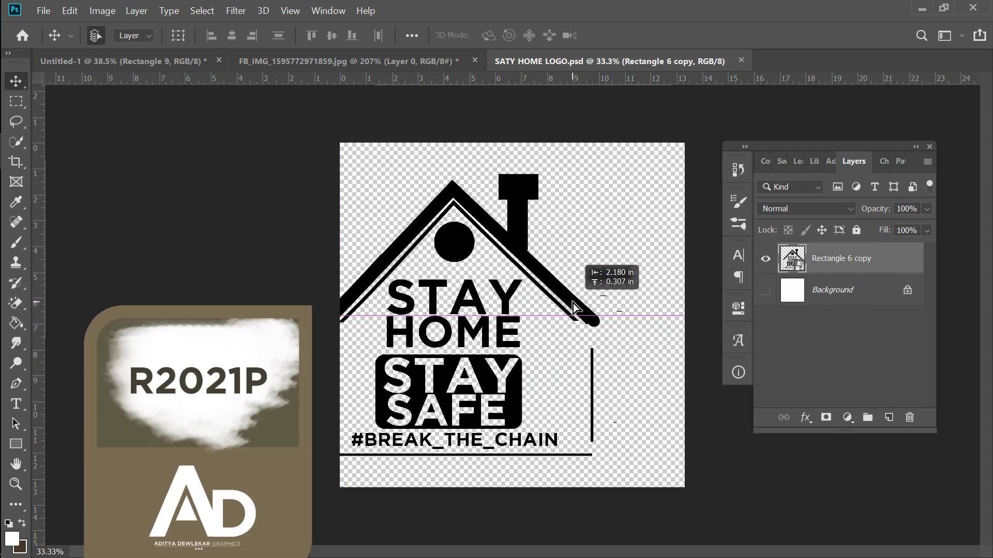
mouse_move(573, 307)
left_mouse_down()
mouse_move(628, 311)
mouse_move(438, 239)
left_mouse_up()
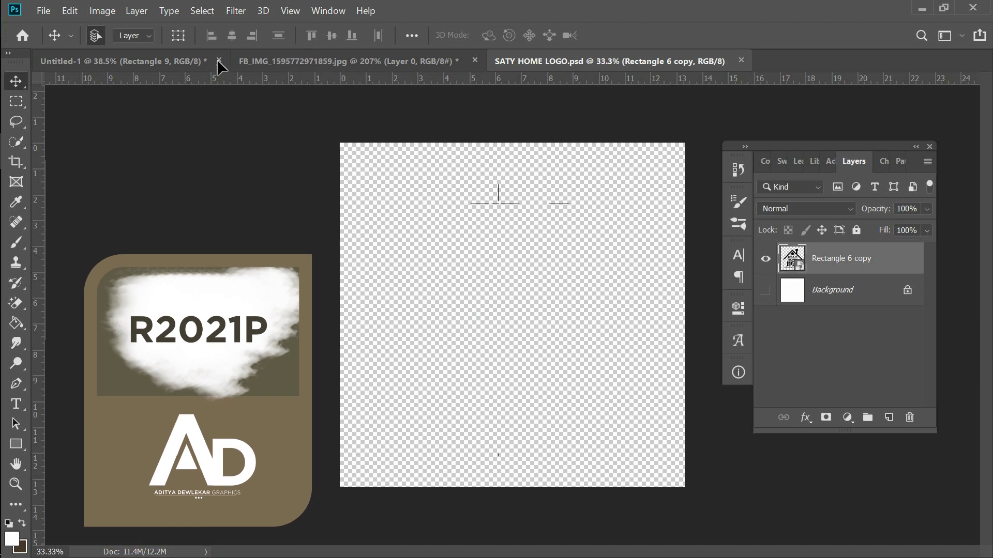
left_click_drag(578, 401, 584, 404)
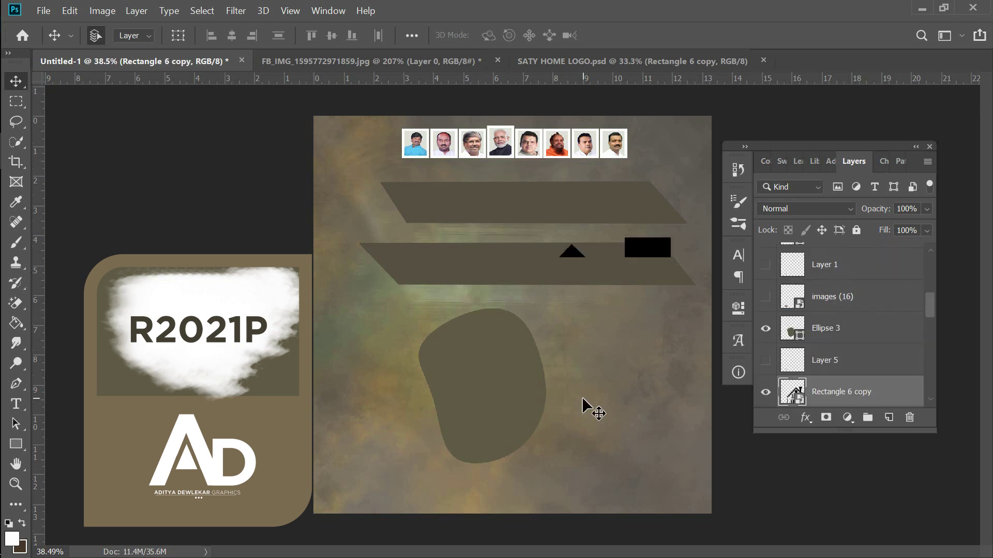
Scale the Stay Home logo to about half size in the top-left corner, then slightly smaller.
key("ctrl+t")
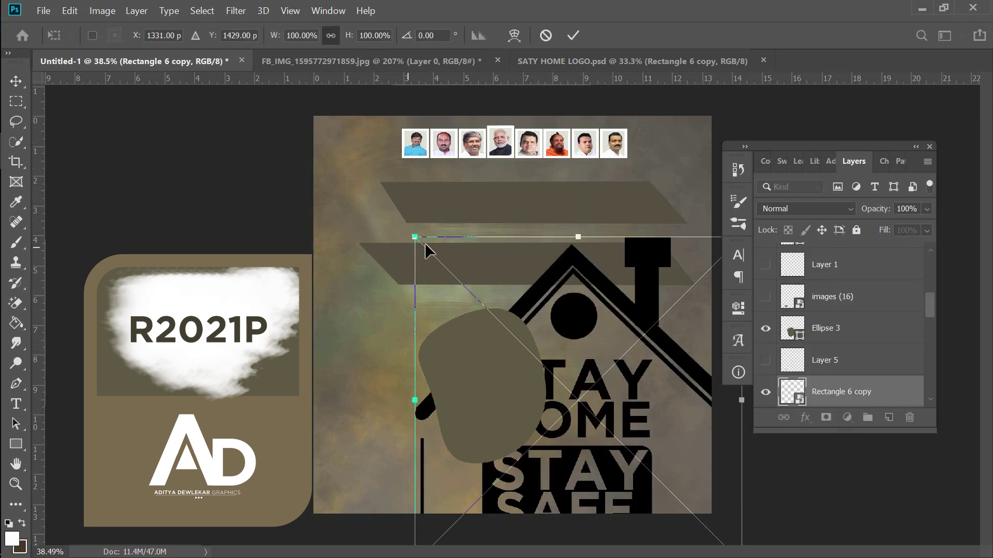
left_click_drag(414, 237, 416, 239)
mouse_move(534, 345)
left_mouse_down()
mouse_move(453, 256)
mouse_move(548, 351)
left_mouse_up()
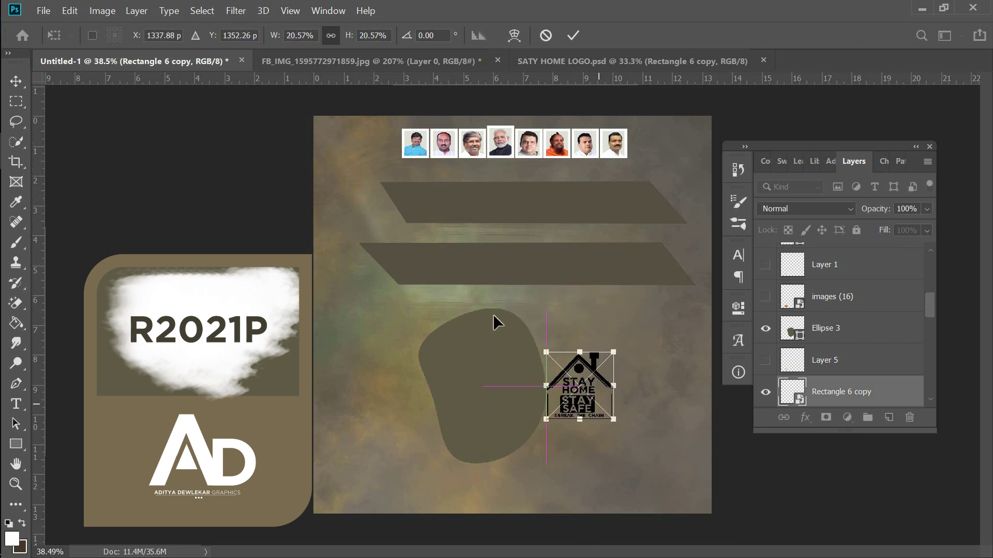
mouse_move(600, 414)
left_mouse_down()
mouse_move(376, 178)
mouse_move(379, 203)
mouse_move(353, 154)
left_mouse_up()
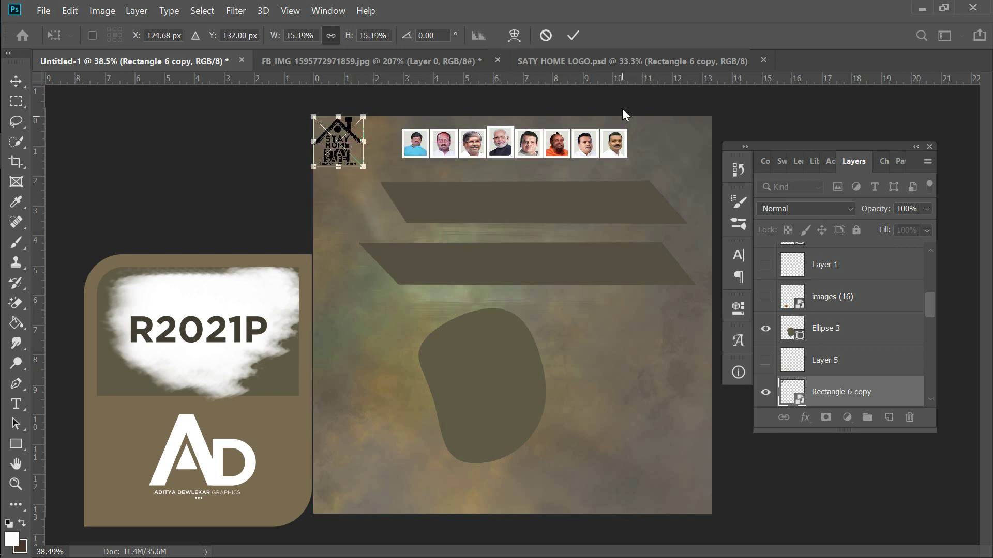
left_click(573, 35)
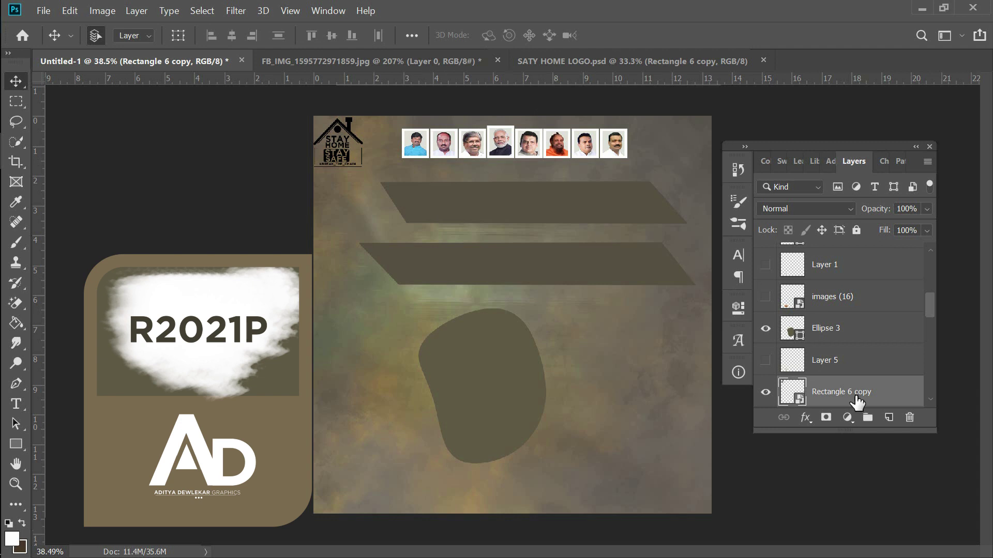
key("ctrl+t")
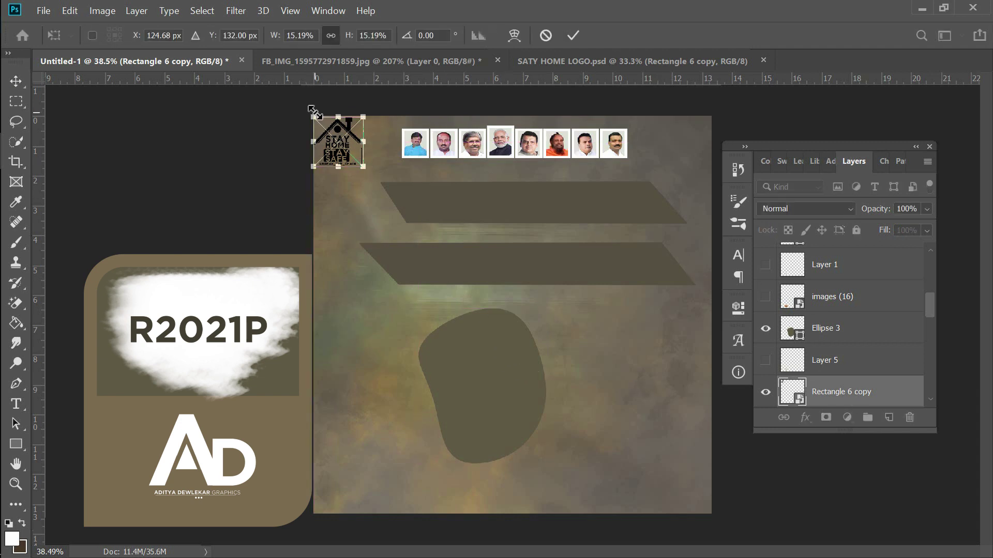
left_click_drag(314, 111, 316, 120)
left_click(572, 35)
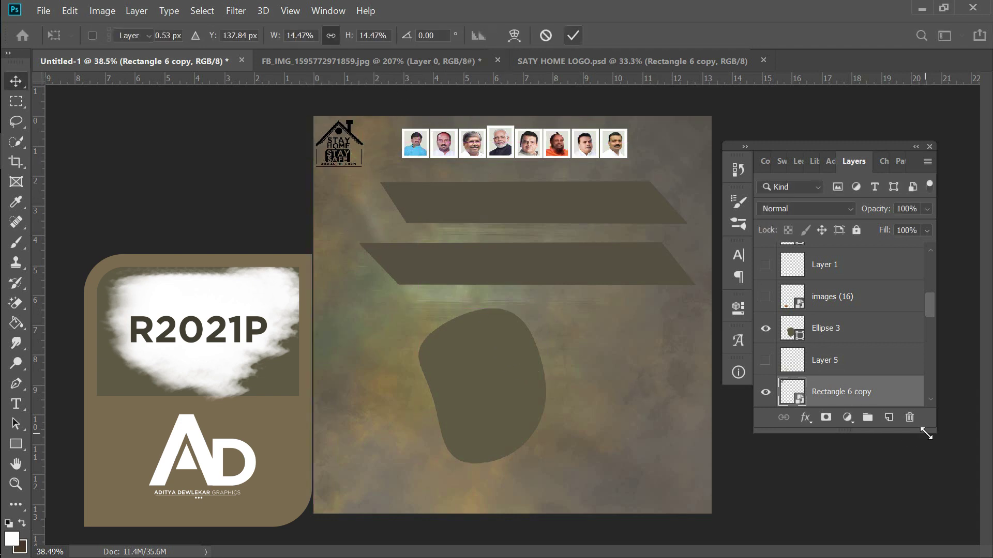
Give the logo layer a white colour overlay, then delete the Rectangle 6 copy layer.
double_click(908, 403)
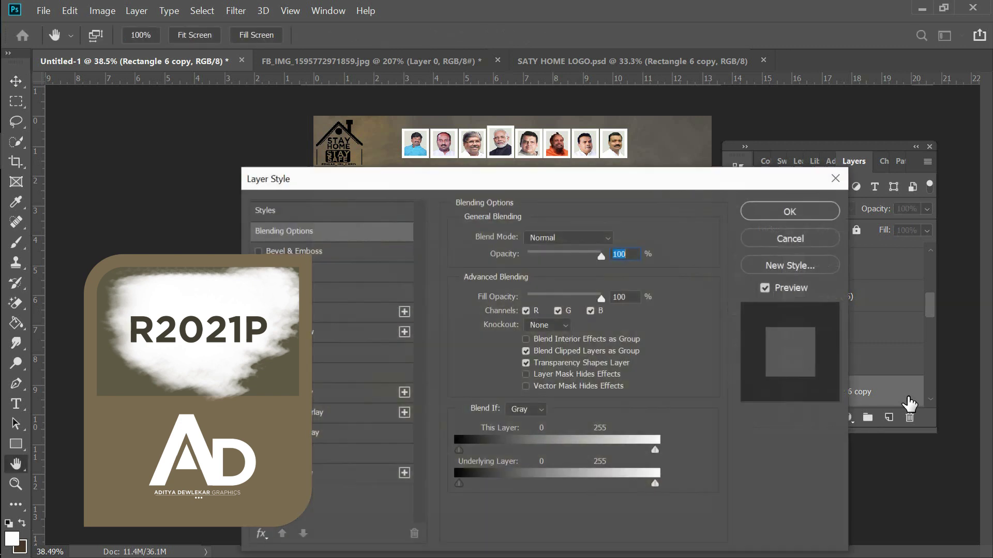
key("Return")
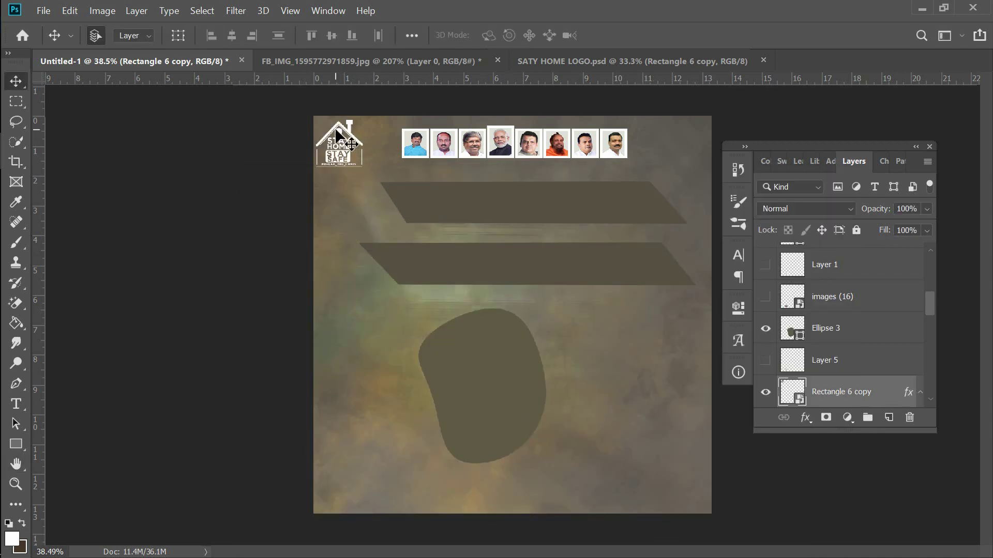
left_click_drag(338, 132, 343, 133)
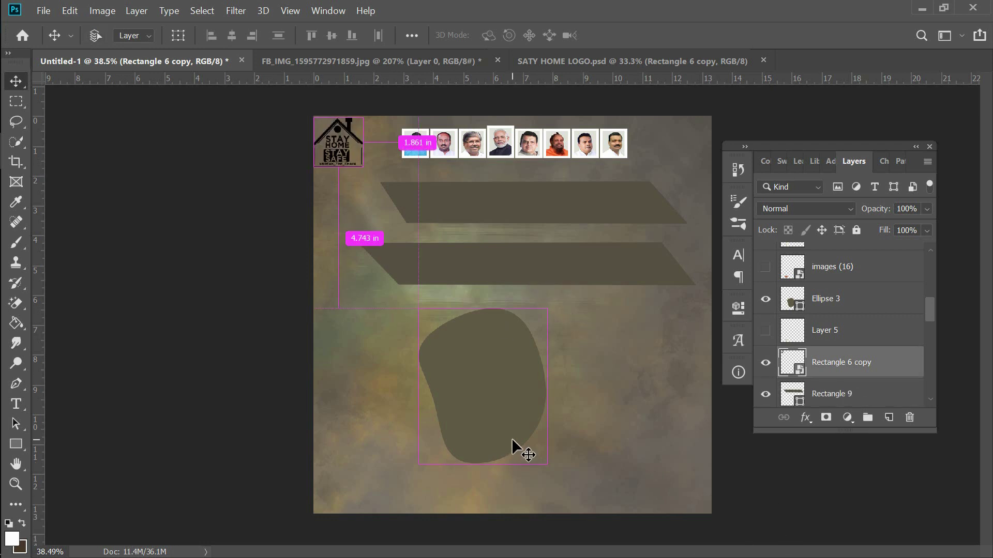
key("Delete")
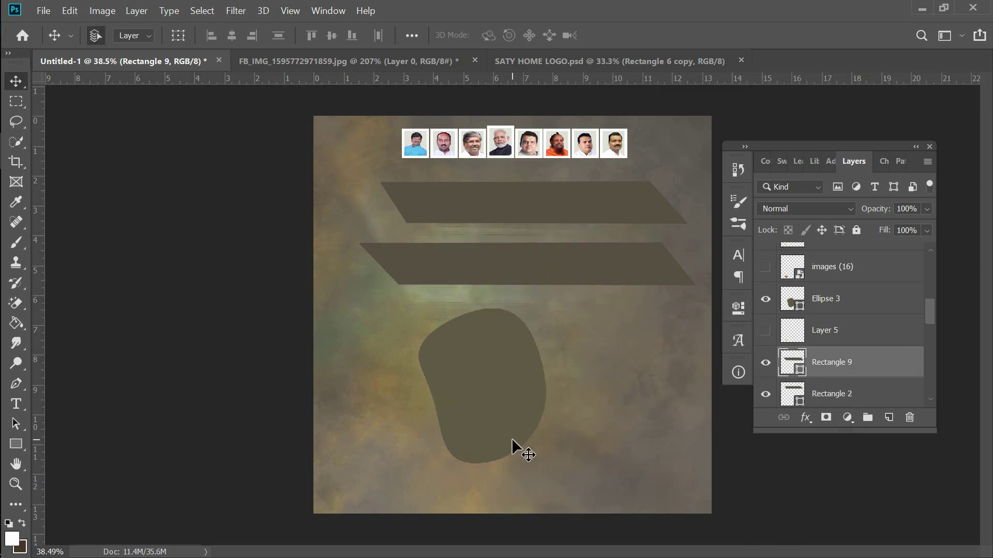